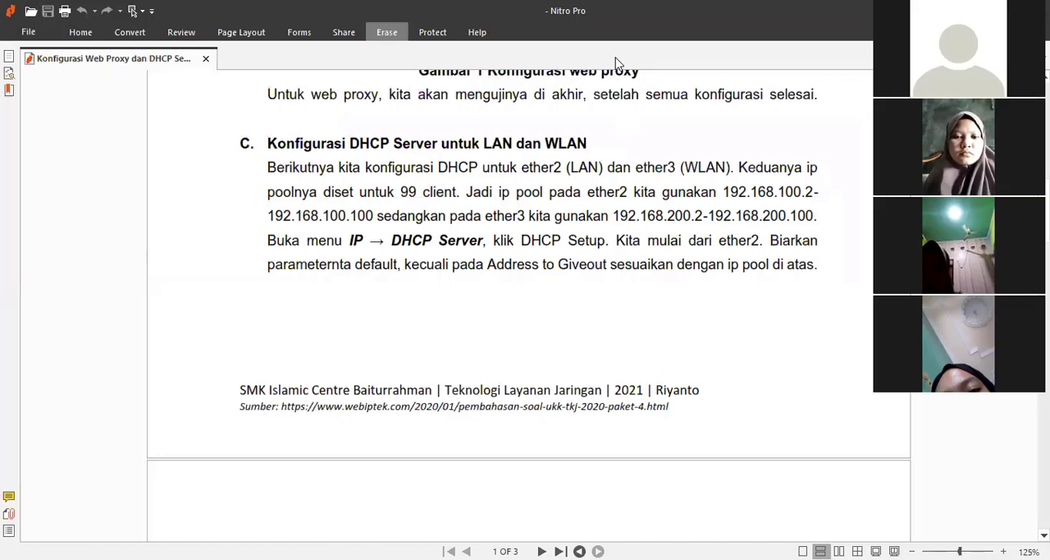
Step: Switch to WinBox, open the Web Proxy settings, set the cache administrator to the administrator's e-mail address, and apply
key("alt+Tab")
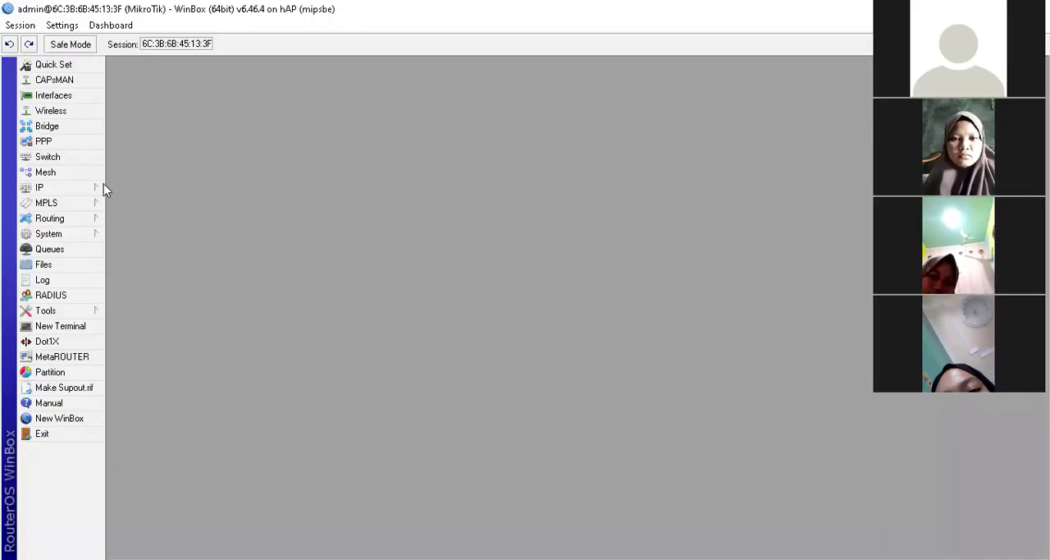
left_click(65, 188)
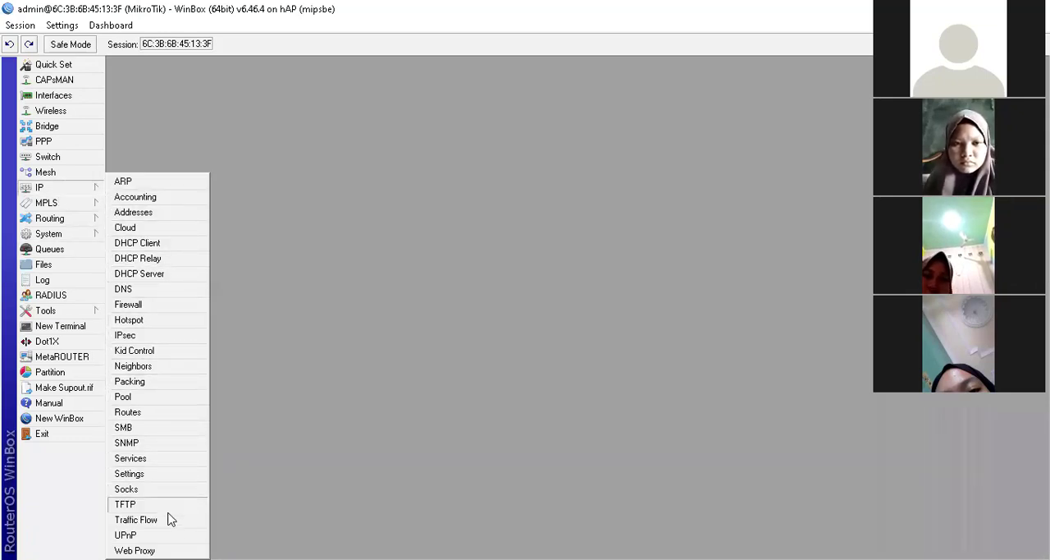
left_click(134, 550)
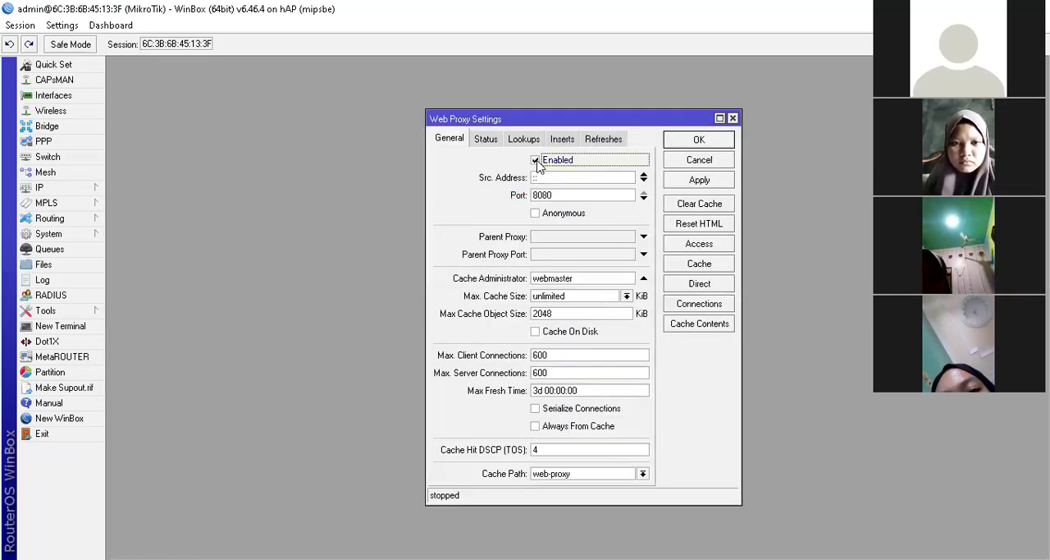
left_click_drag(581, 277, 426, 279)
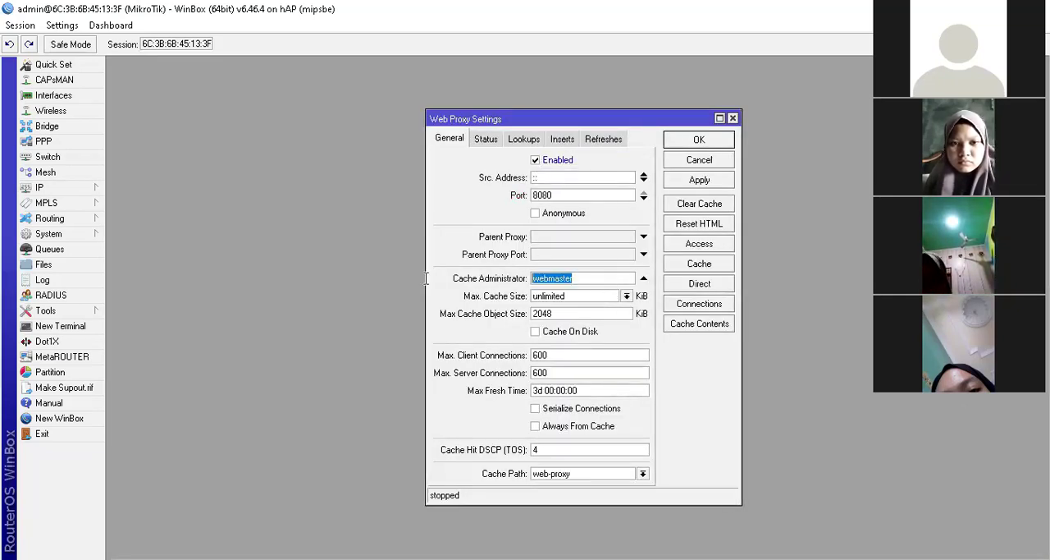
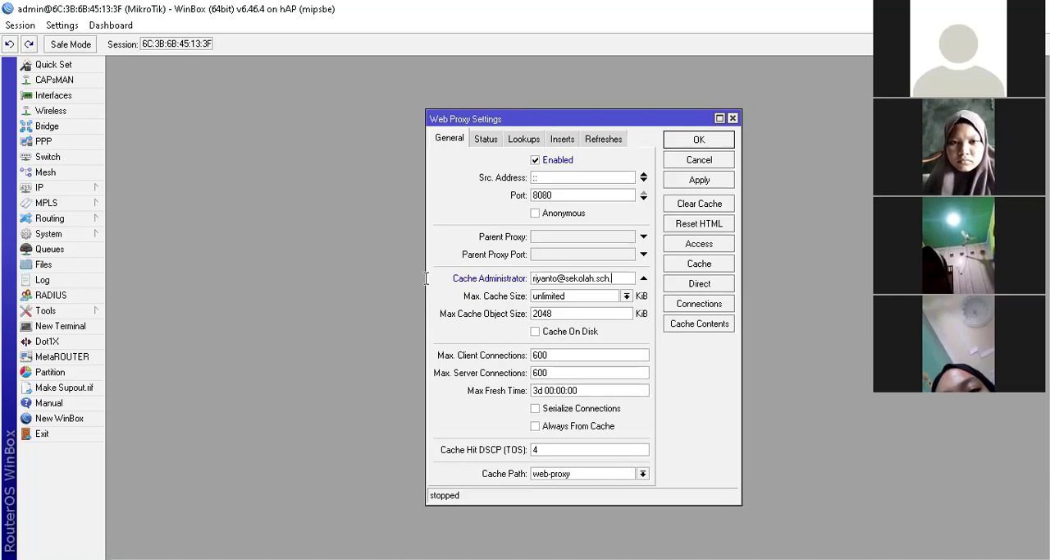
left_click(666, 178)
left_click(699, 140)
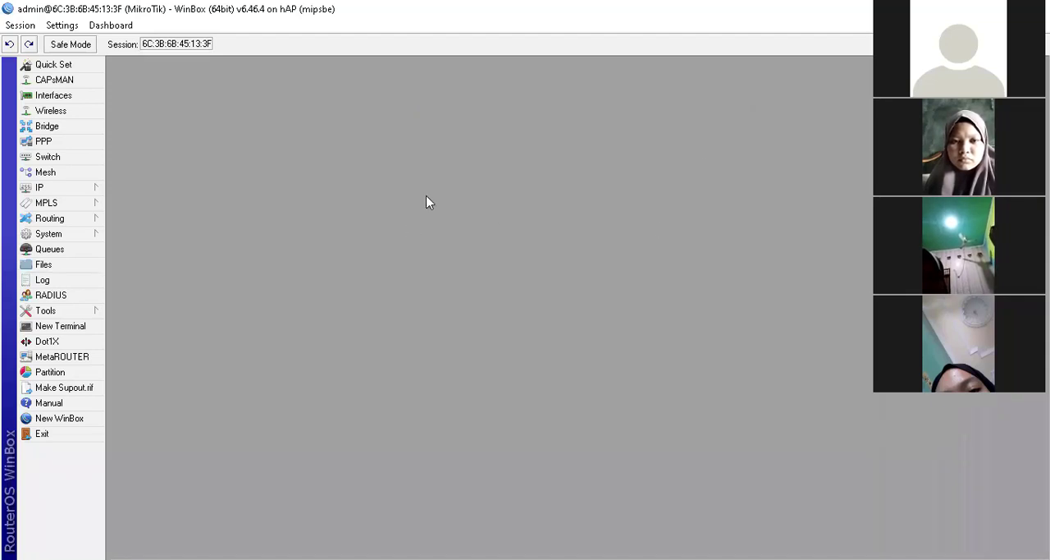
Step: Reopen the Web Proxy settings to check the cache administrator address, then close them
left_click(44, 190)
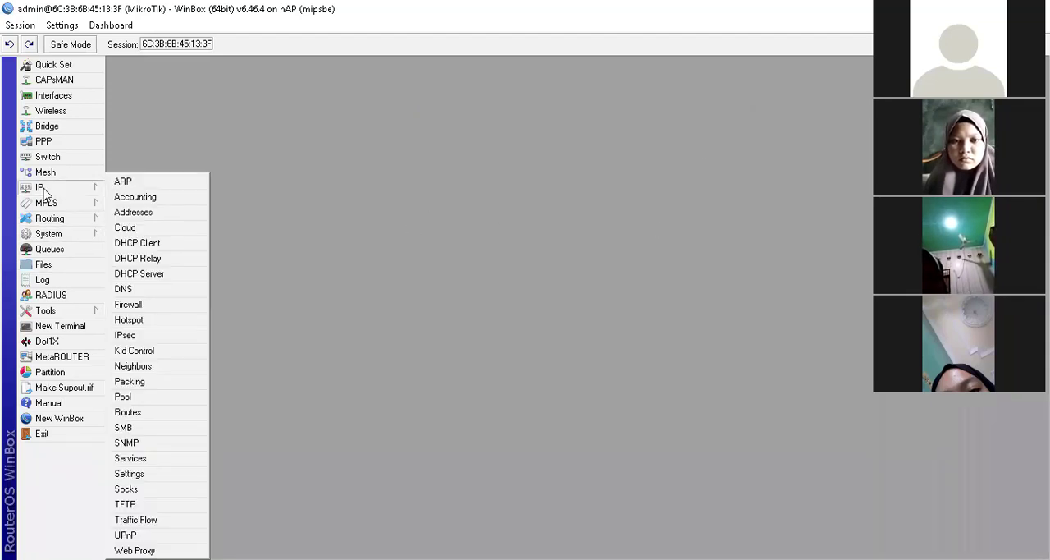
left_click(184, 549)
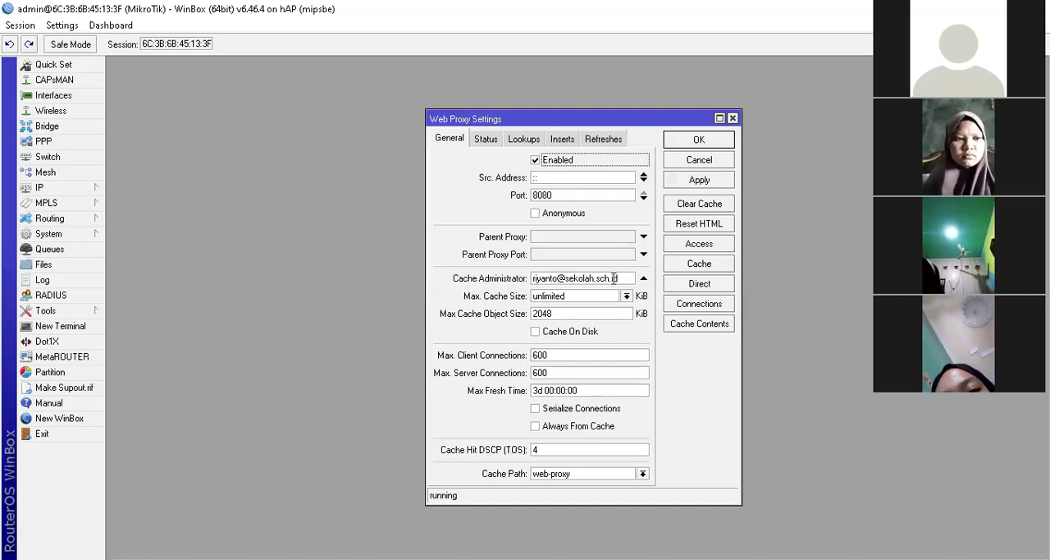
left_click_drag(617, 279, 517, 279)
left_click(725, 163)
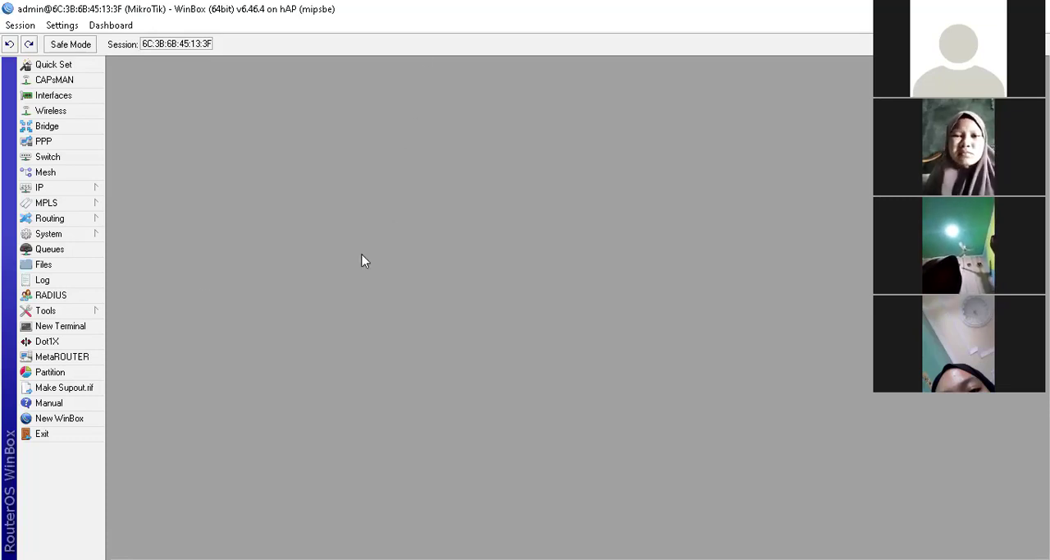
Step: Open the IP address list to review the interface addresses, then close it
left_click(68, 188)
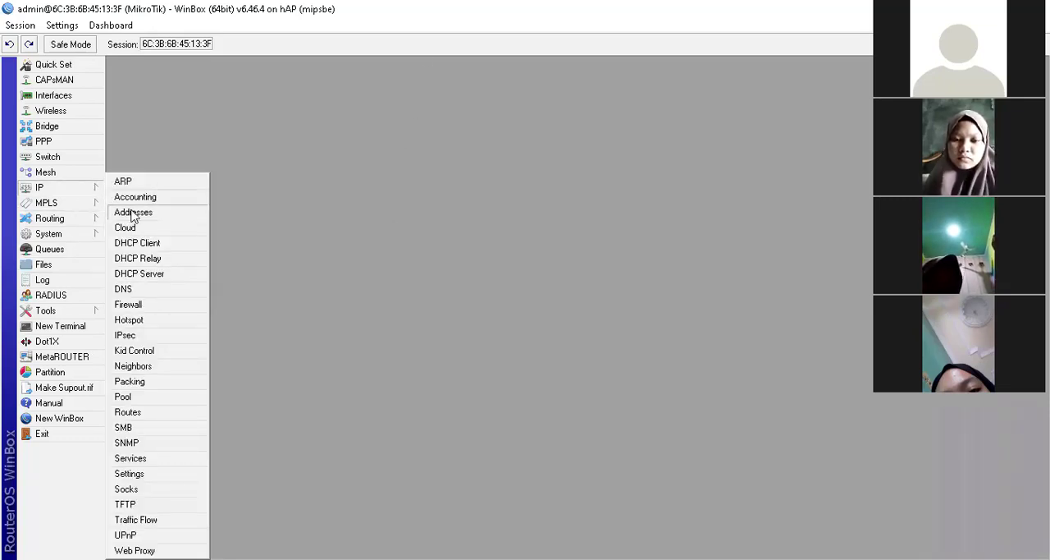
left_click(127, 211)
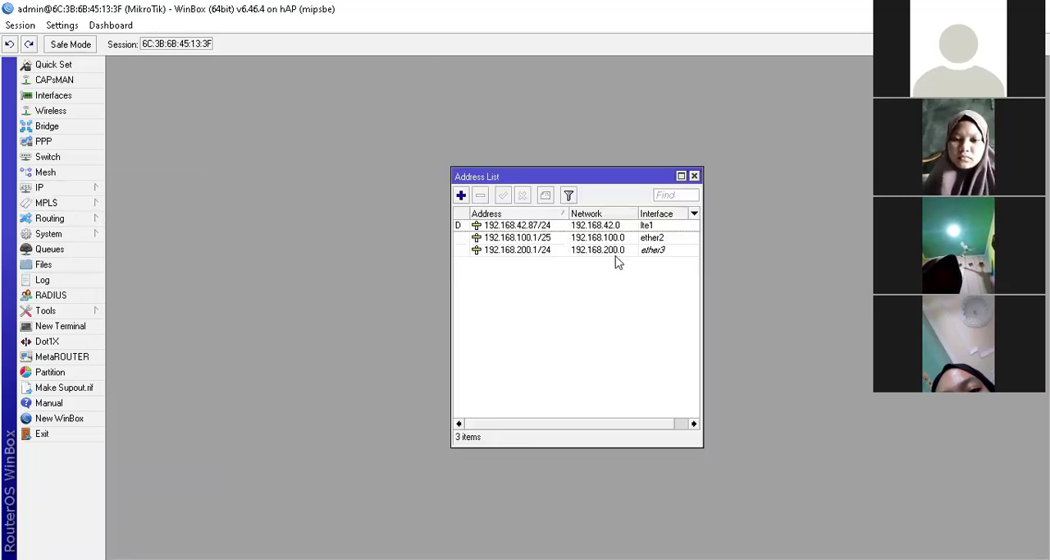
left_click(695, 176)
left_click(102, 189)
left_click(390, 197)
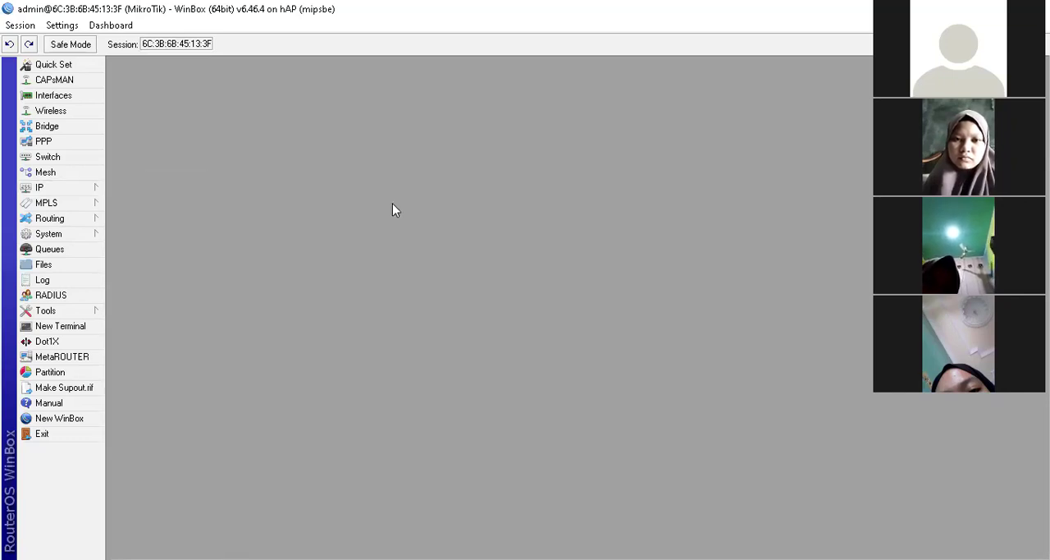
Step: Open the DHCP Server window and start DHCP Setup with ether2 as the server interface
left_click(65, 188)
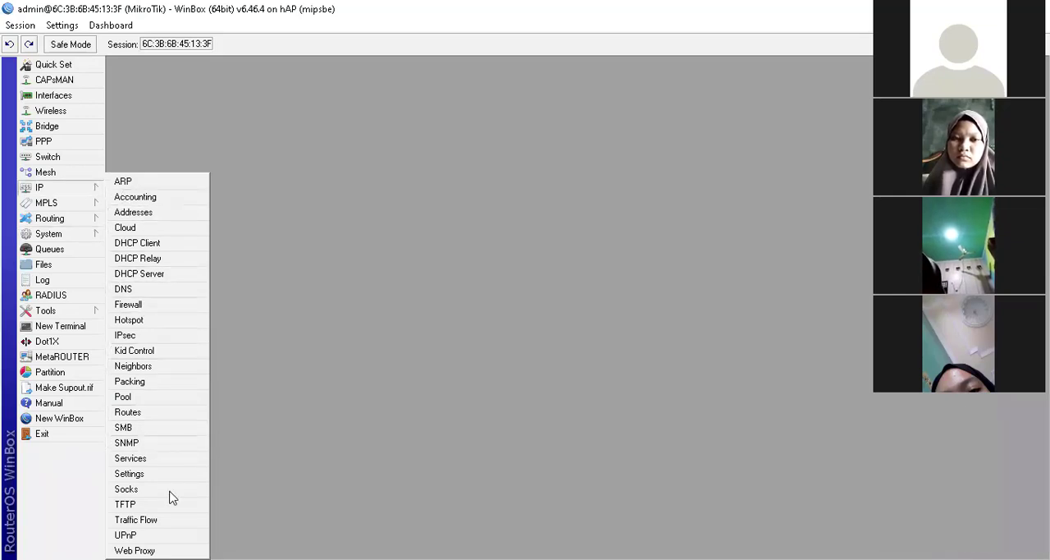
left_click(140, 274)
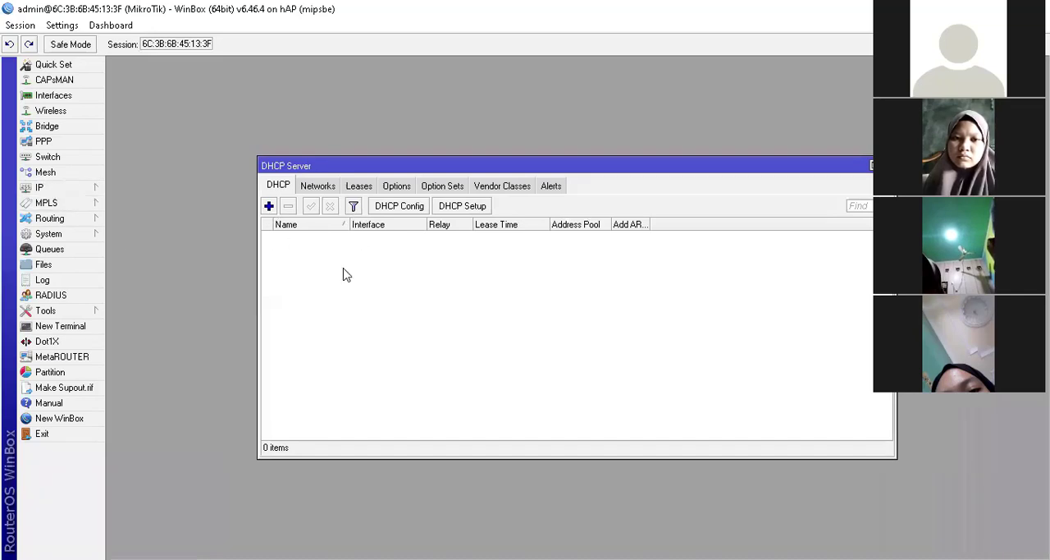
left_click(463, 206)
left_click(588, 309)
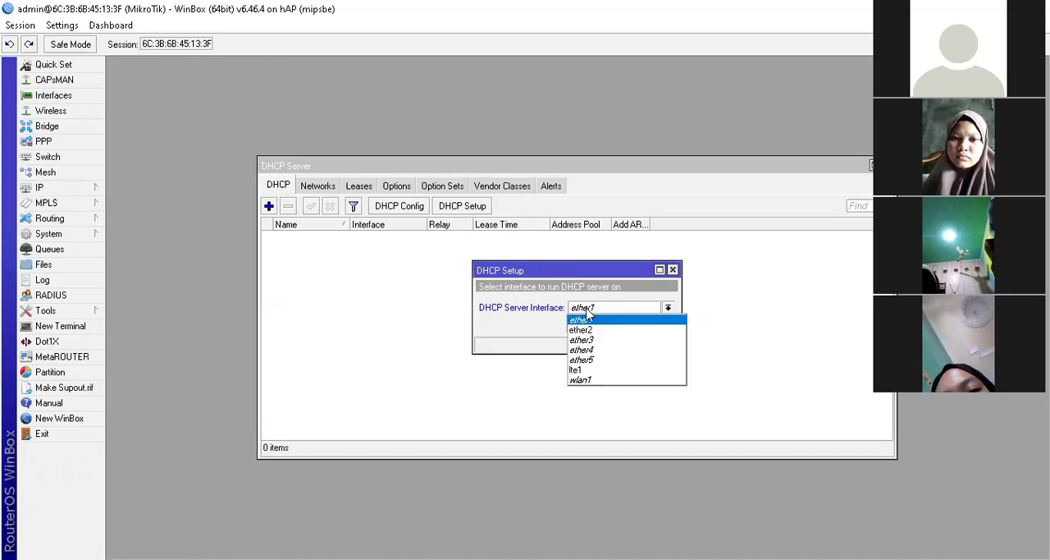
left_click(581, 329)
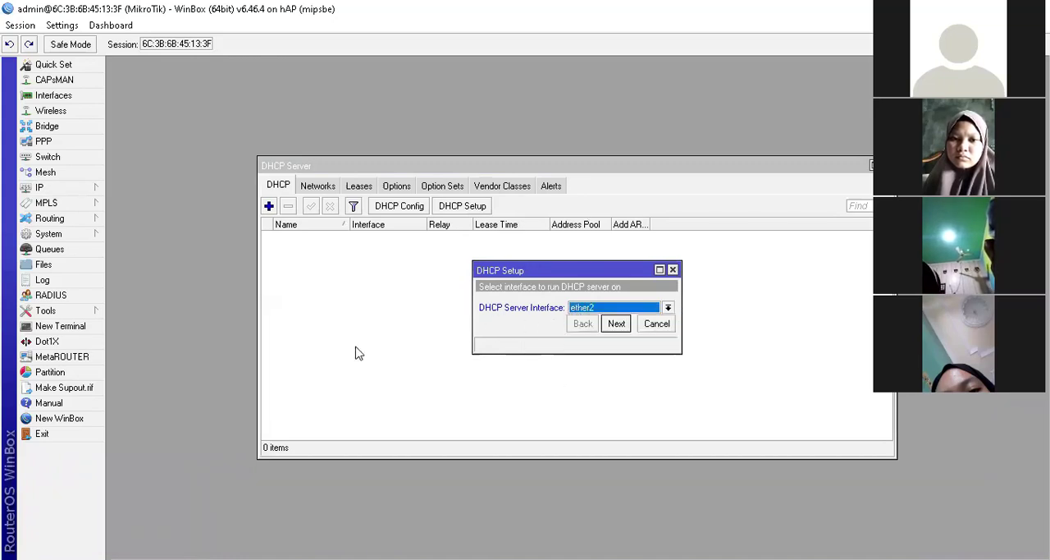
left_click(616, 324)
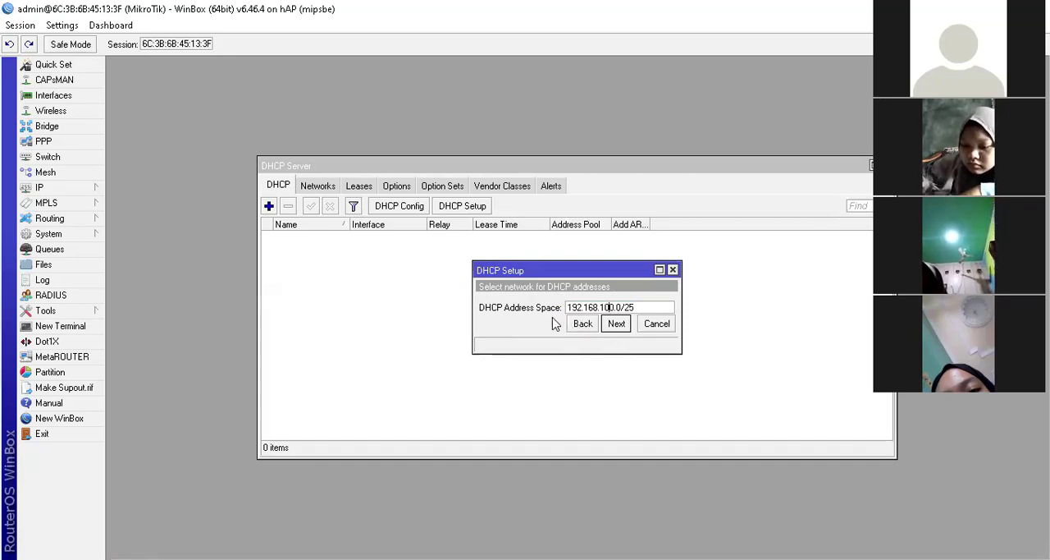
Step: Accept the default DHCP address space and the gateway 192.168.100.1
left_click(628, 323)
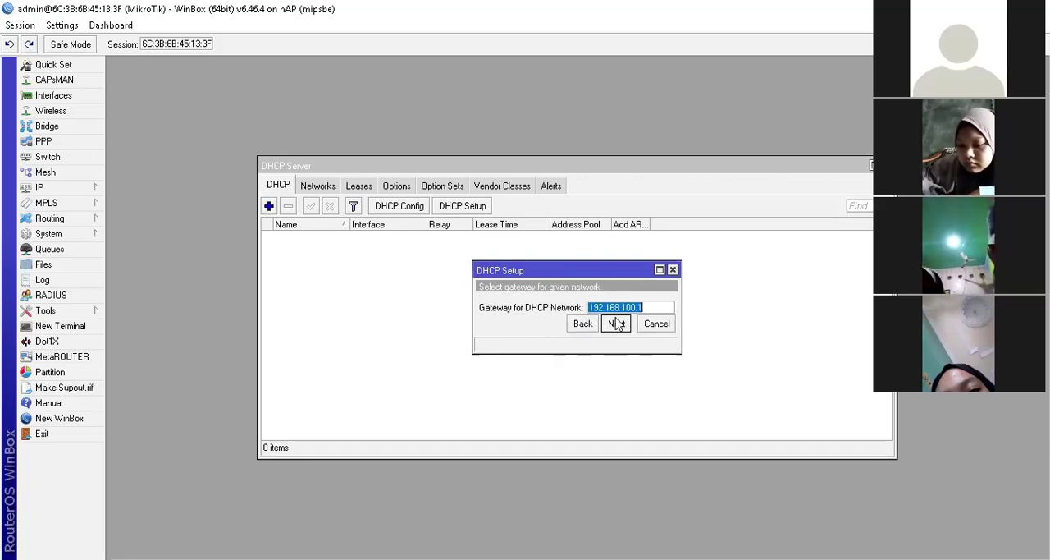
left_click(645, 307)
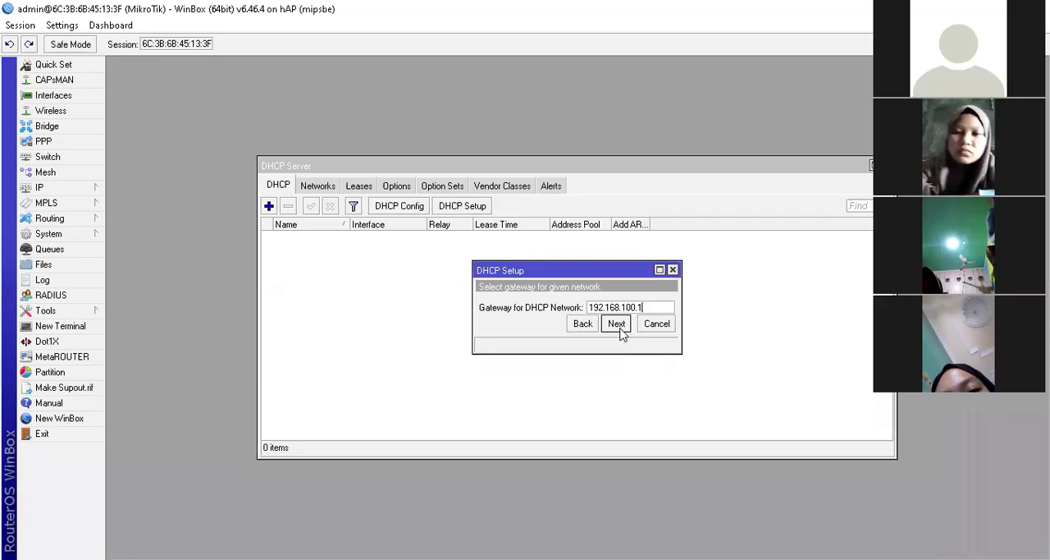
left_click(616, 324)
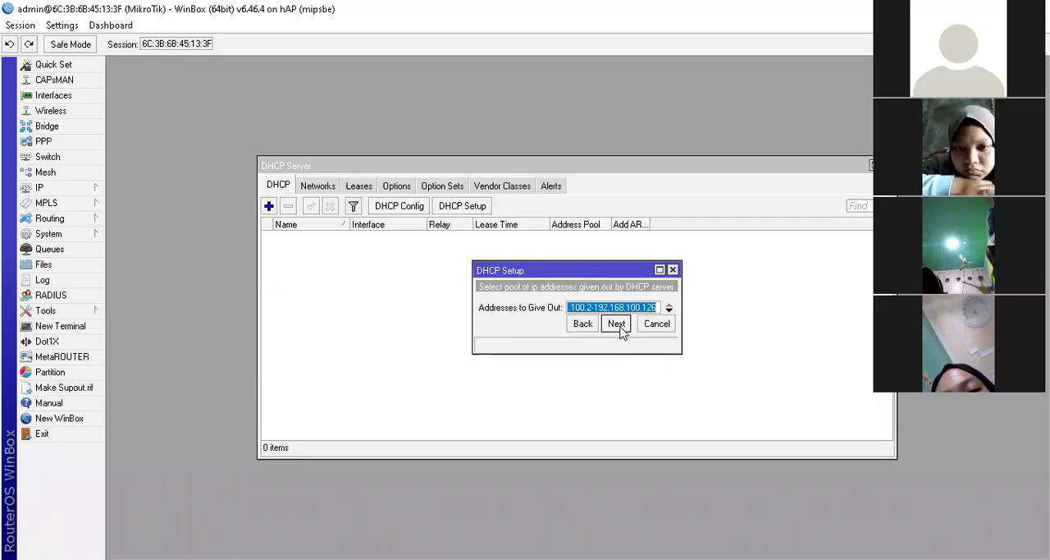
Step: Set the addresses to give out to end at 192.168.100.100 and continue
left_click(572, 308)
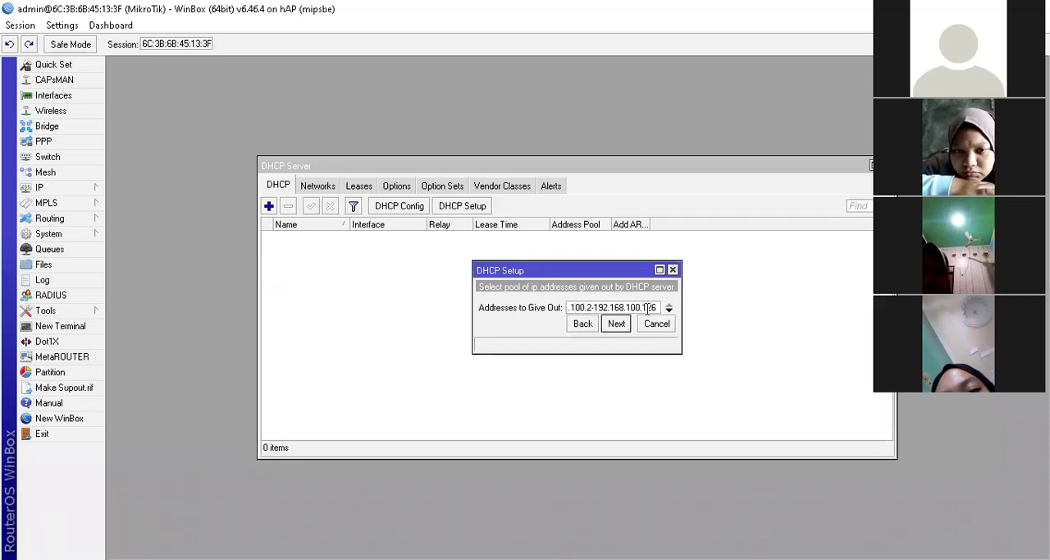
left_click_drag(648, 307, 661, 308)
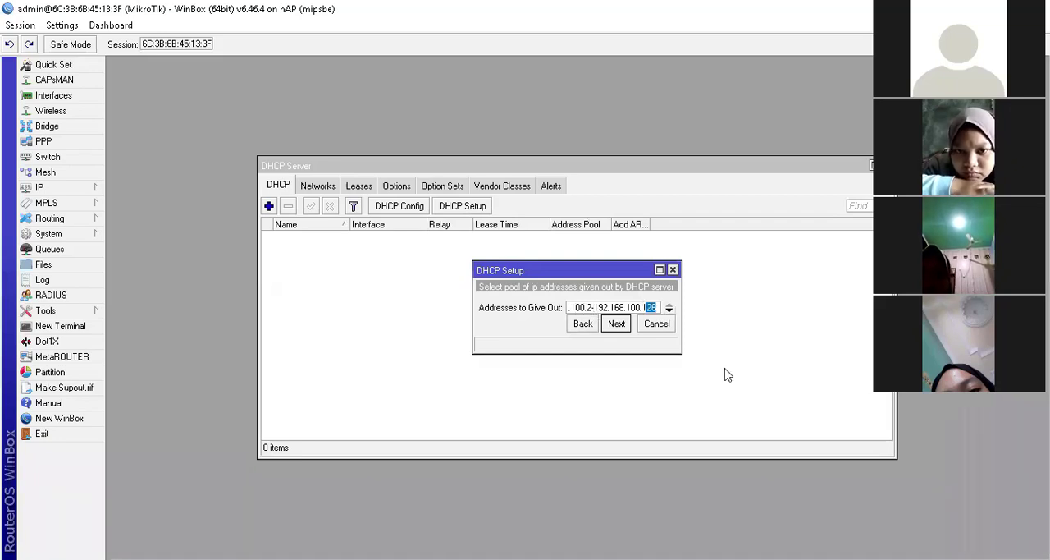
type("00")
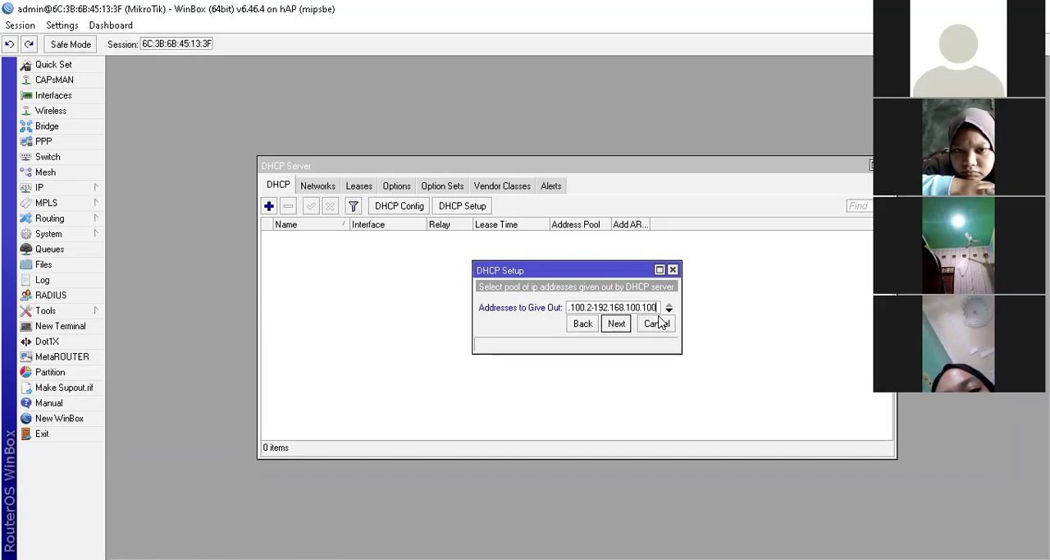
left_click(618, 327)
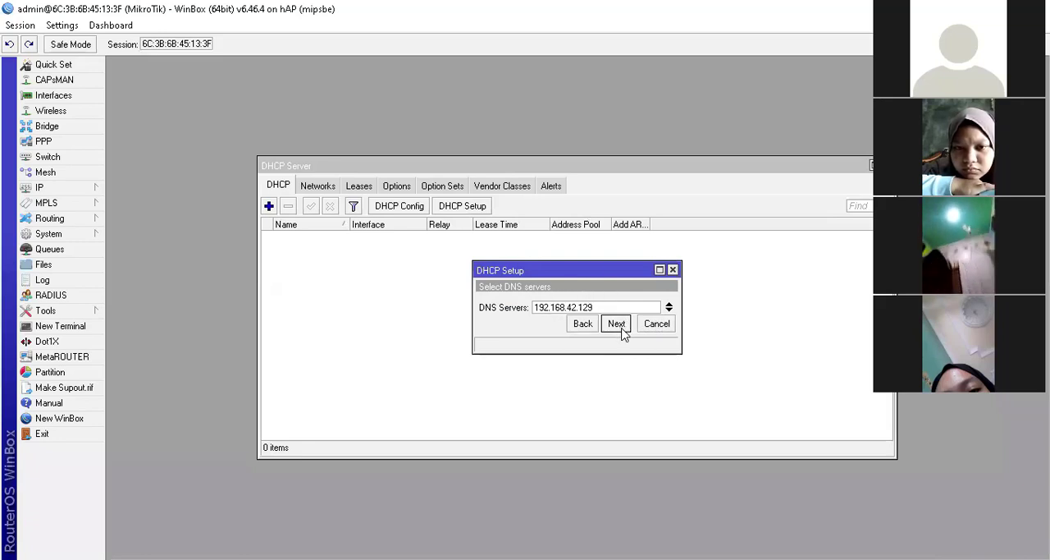
Step: Add DNS servers 8.8.8.8 and 8.8.4.4 below the existing one and continue
left_click(669, 309)
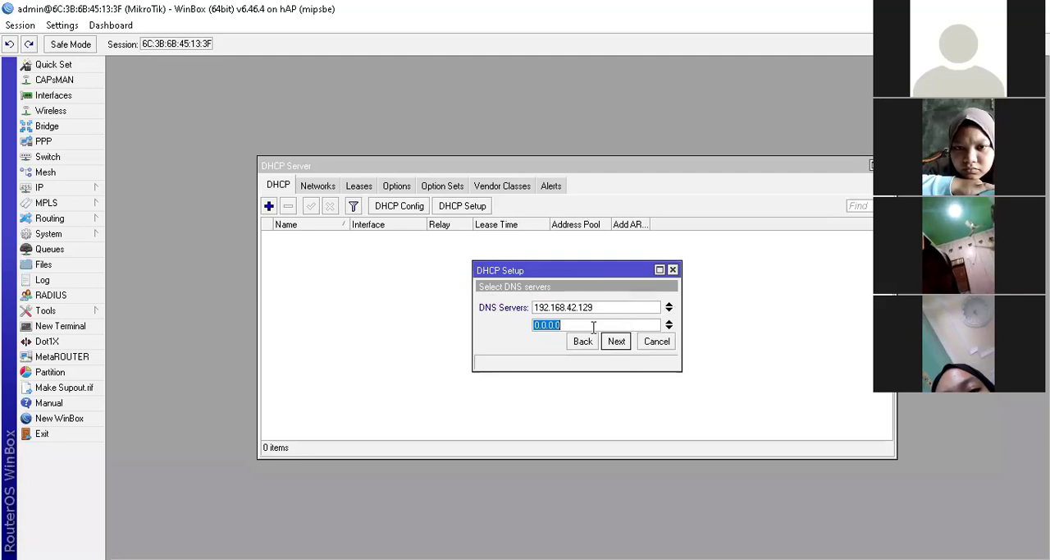
type("8.8")
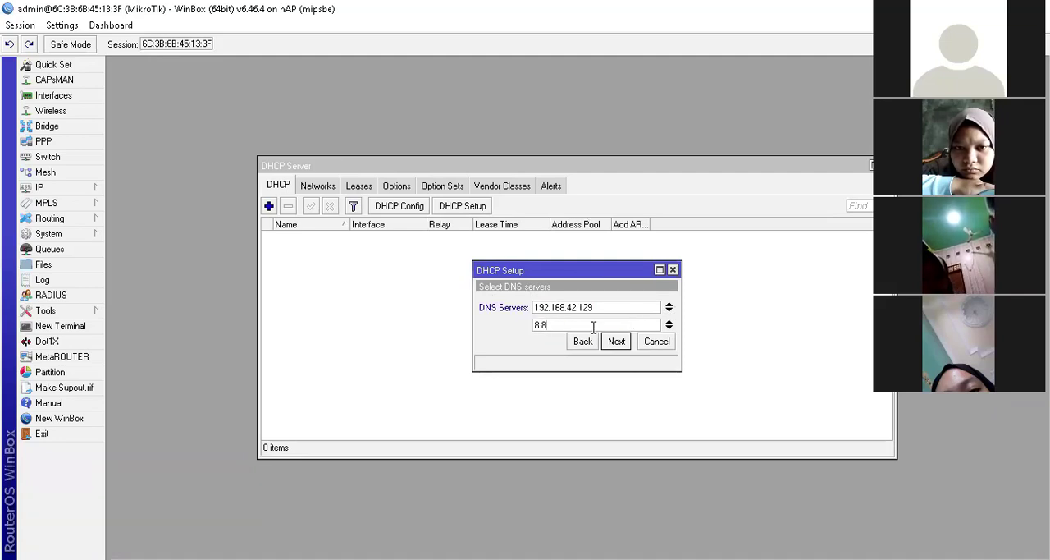
type(".8.8")
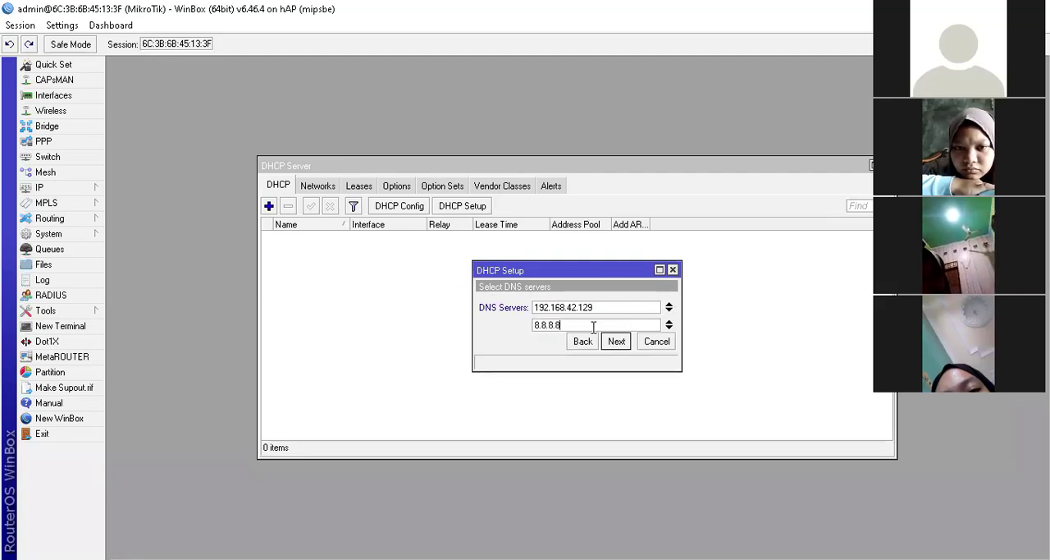
left_click(670, 328)
type("8")
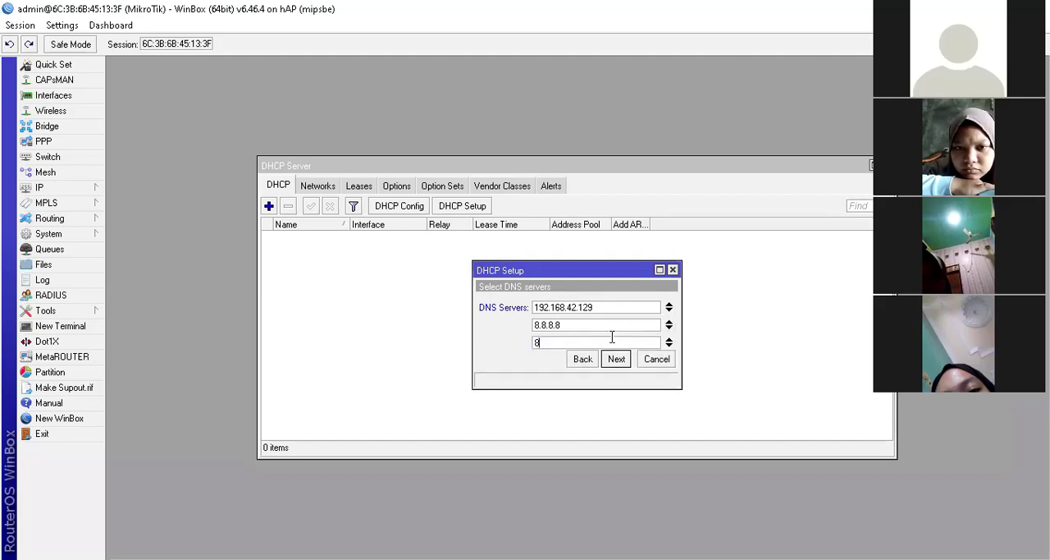
type(".8")
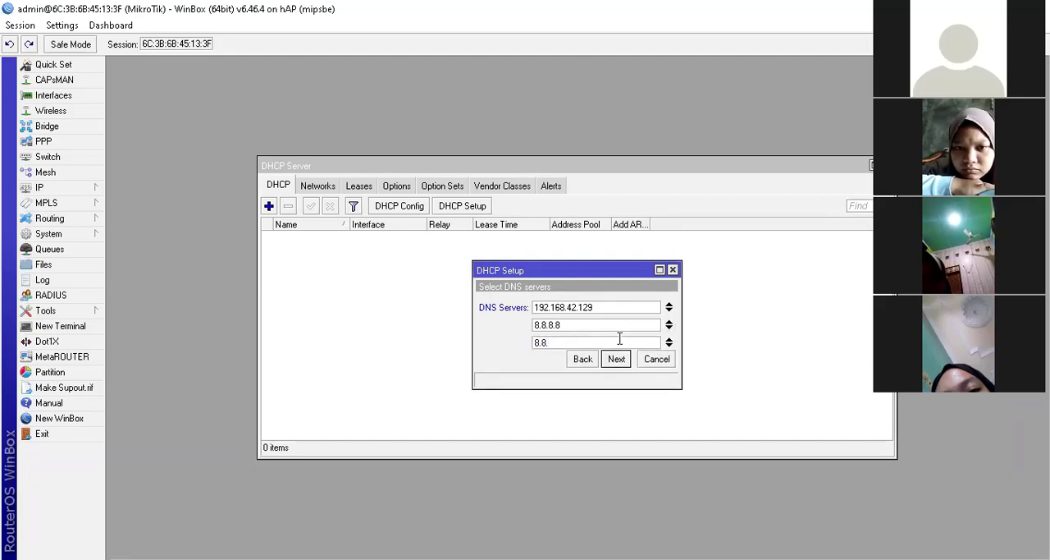
type(".4.4")
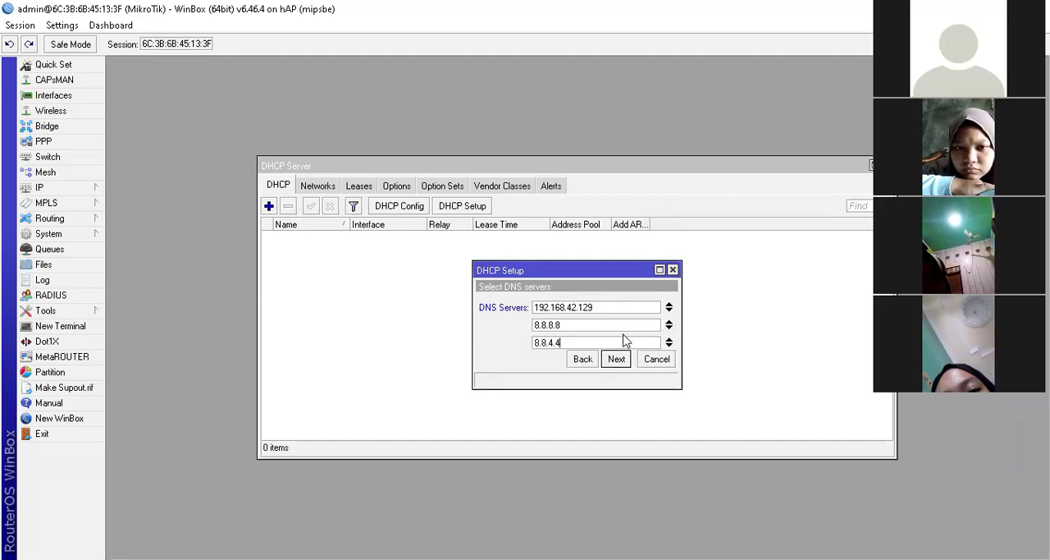
left_click(618, 360)
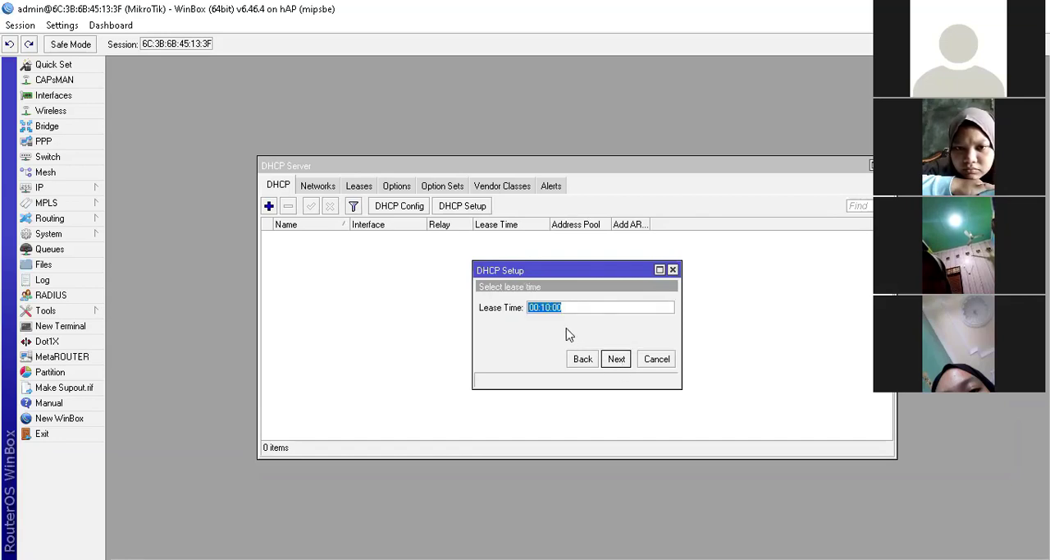
Step: Keep the 00:10:00 lease time and finish the DHCP setup
left_click(544, 308)
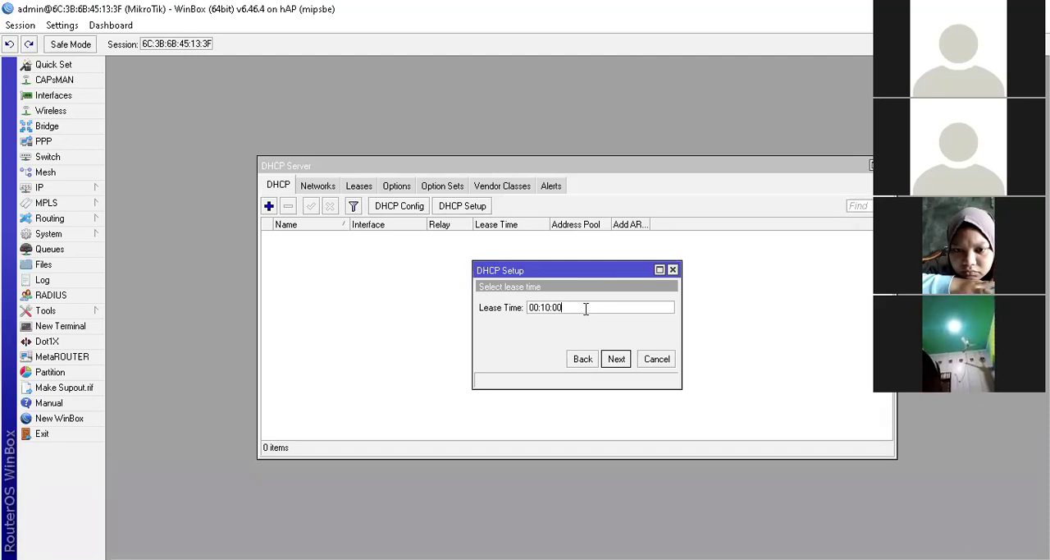
left_click(616, 362)
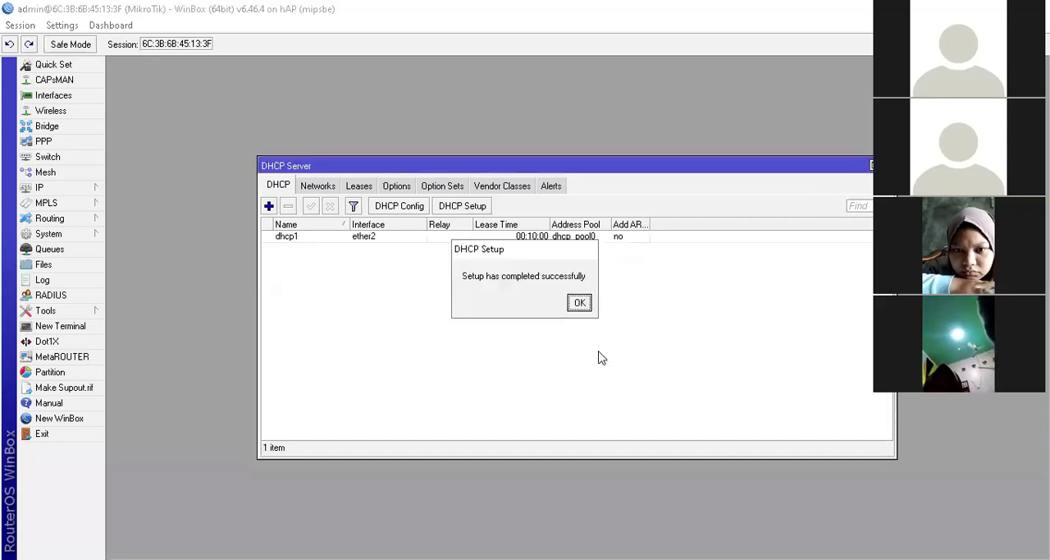
Step: Start a new DHCP setup on interface ether3 and continue
left_click(579, 302)
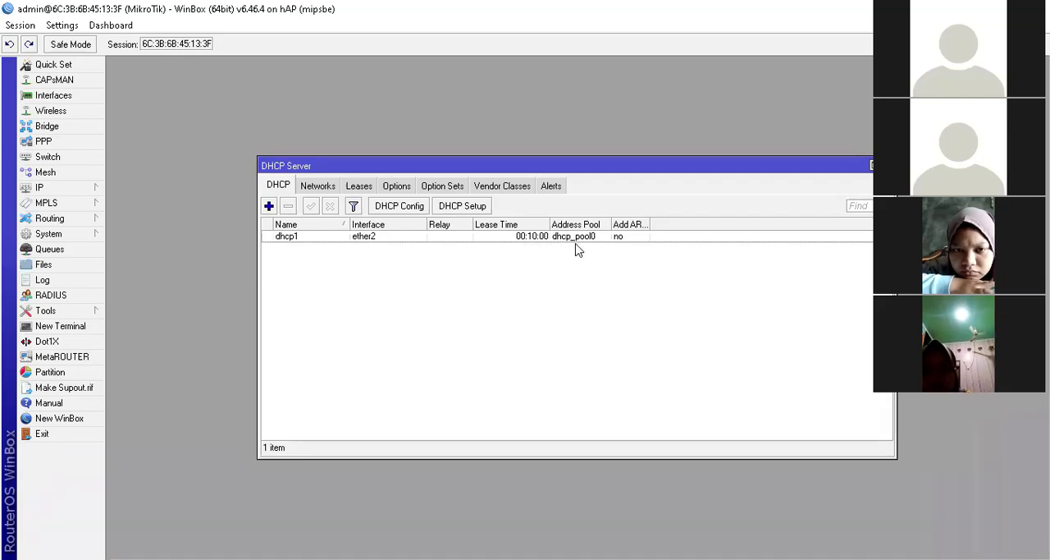
left_click(625, 238)
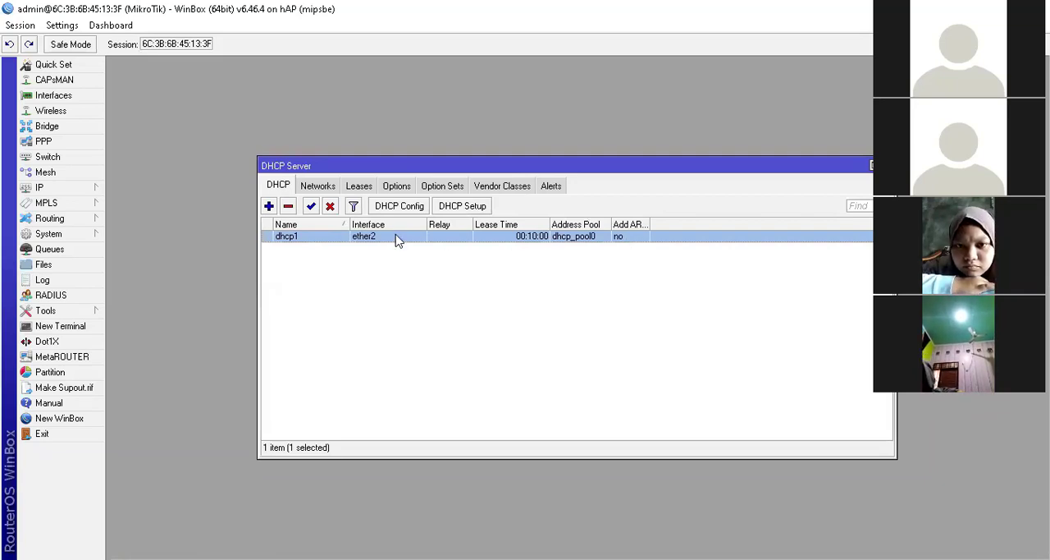
left_click(269, 206)
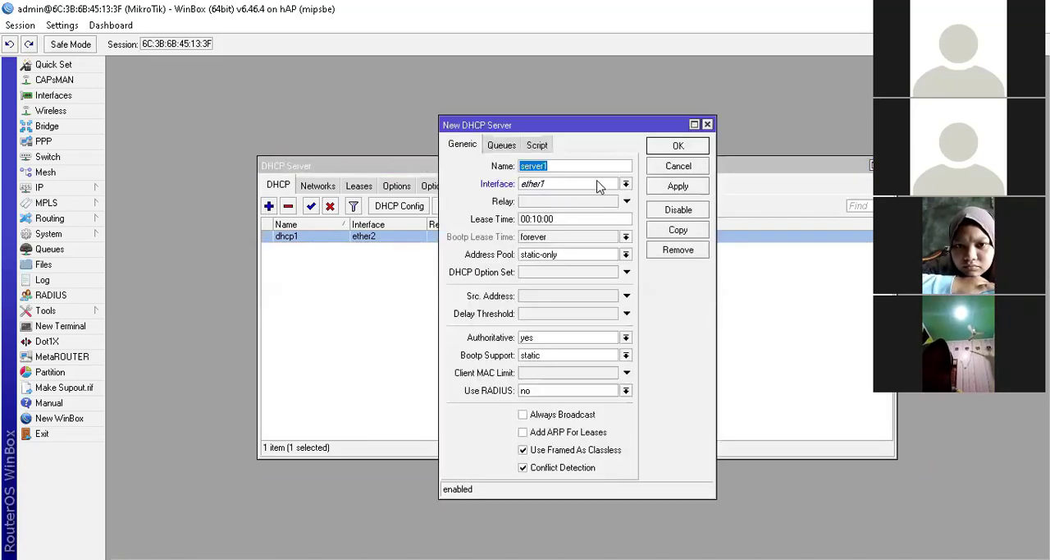
left_click(666, 167)
left_click(476, 206)
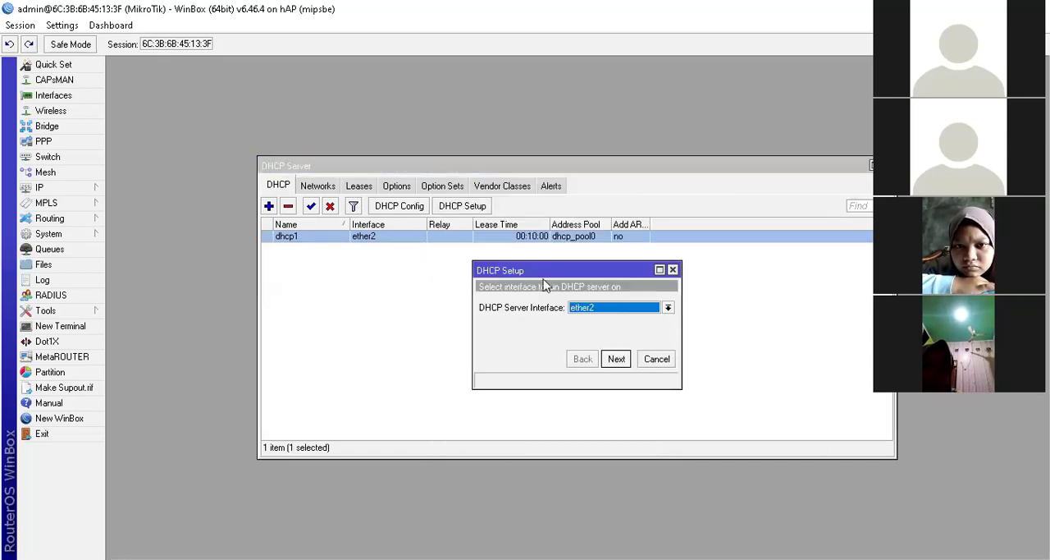
left_click(593, 308)
left_click(624, 340)
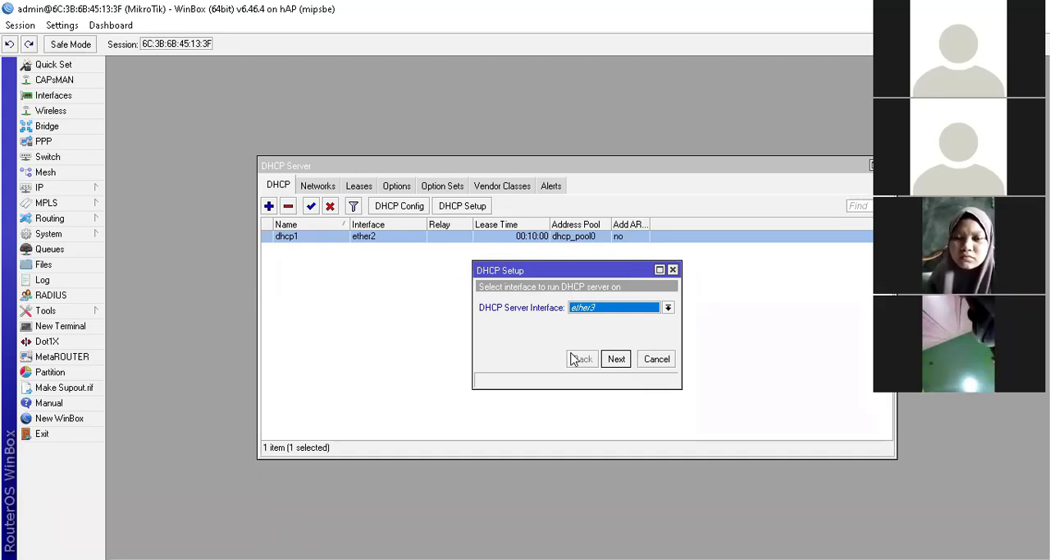
left_click(616, 359)
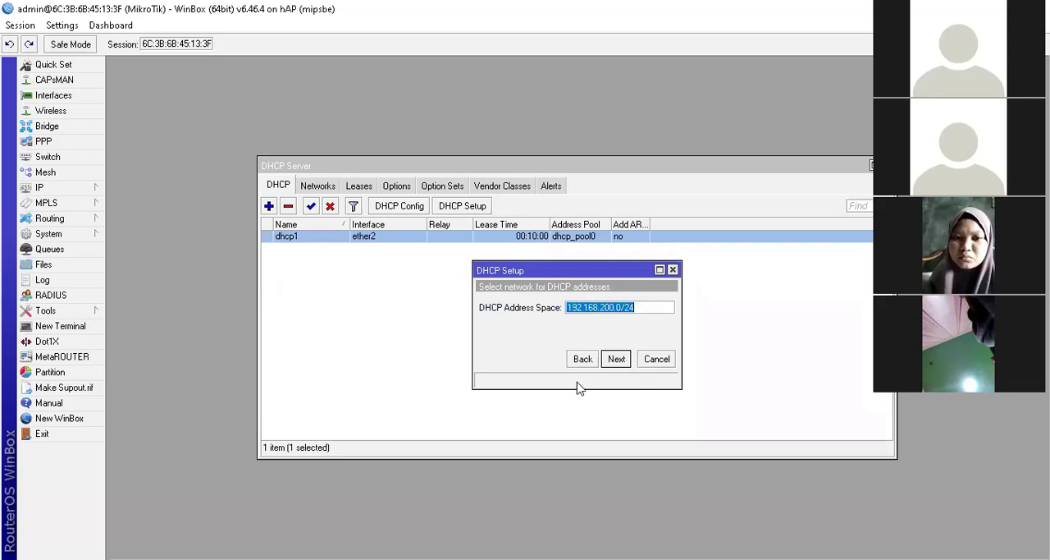
Step: Accept the 192.168.200.0/24 address space and the gateway 192.168.200.1
left_click(614, 312)
left_click(616, 360)
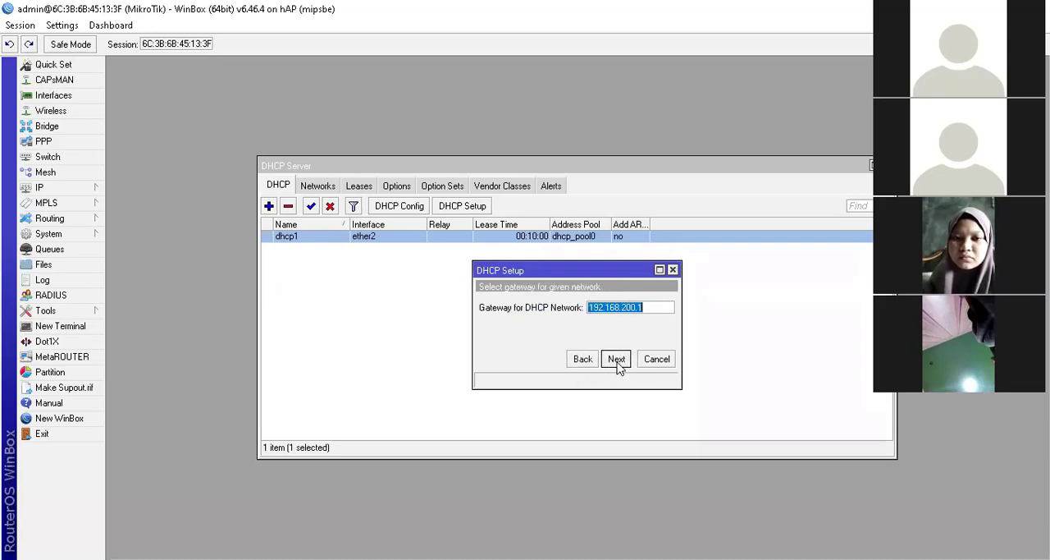
left_click(624, 364)
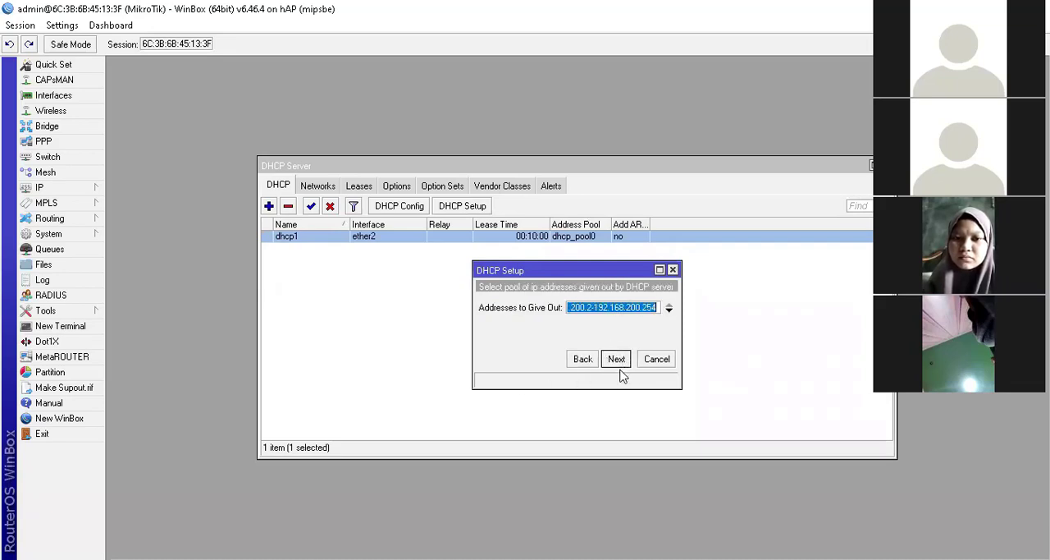
Step: Set the addresses to give out to end at 192.168.200.100 and continue
left_click(605, 312)
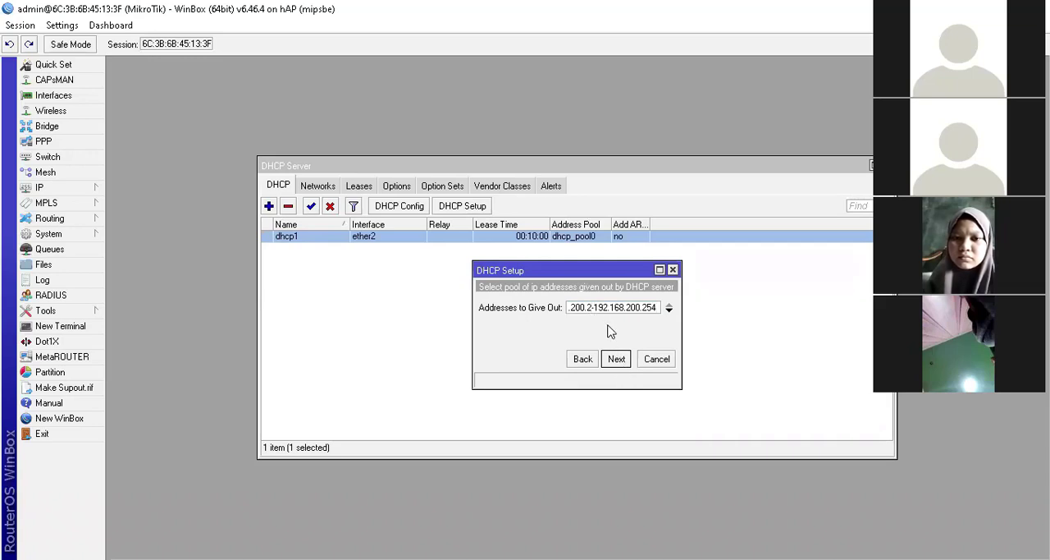
left_click_drag(645, 307, 671, 307)
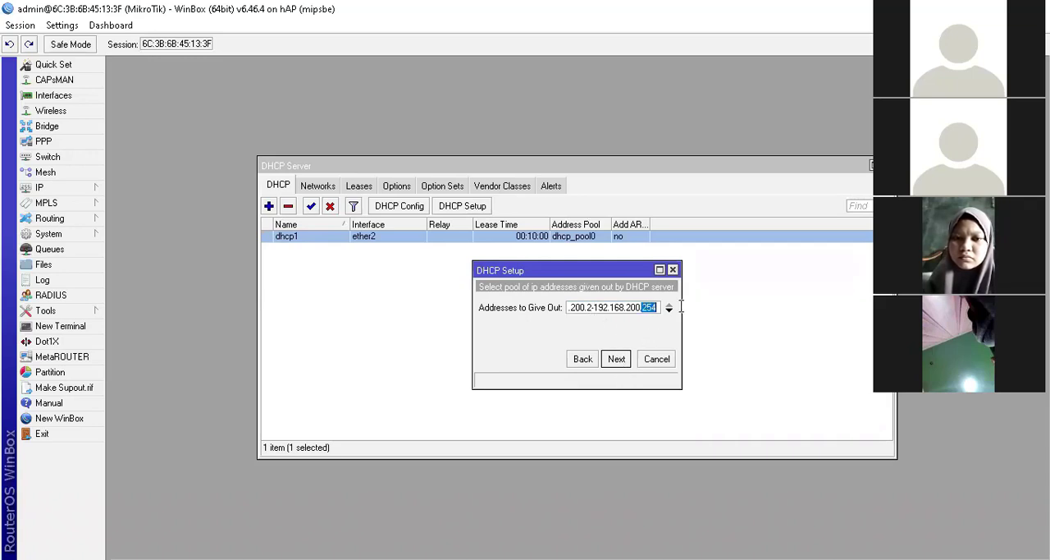
type("100")
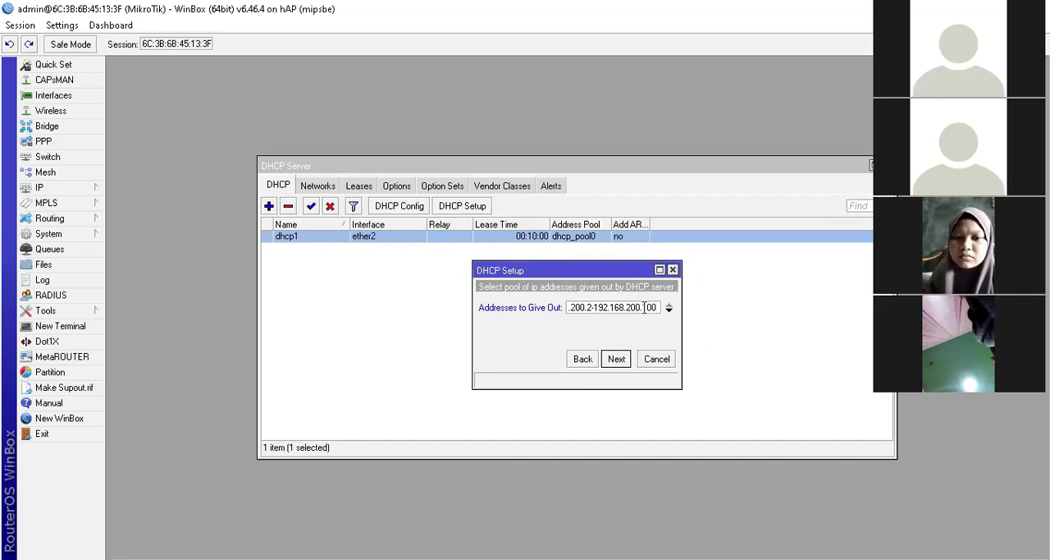
left_click_drag(646, 308, 661, 307)
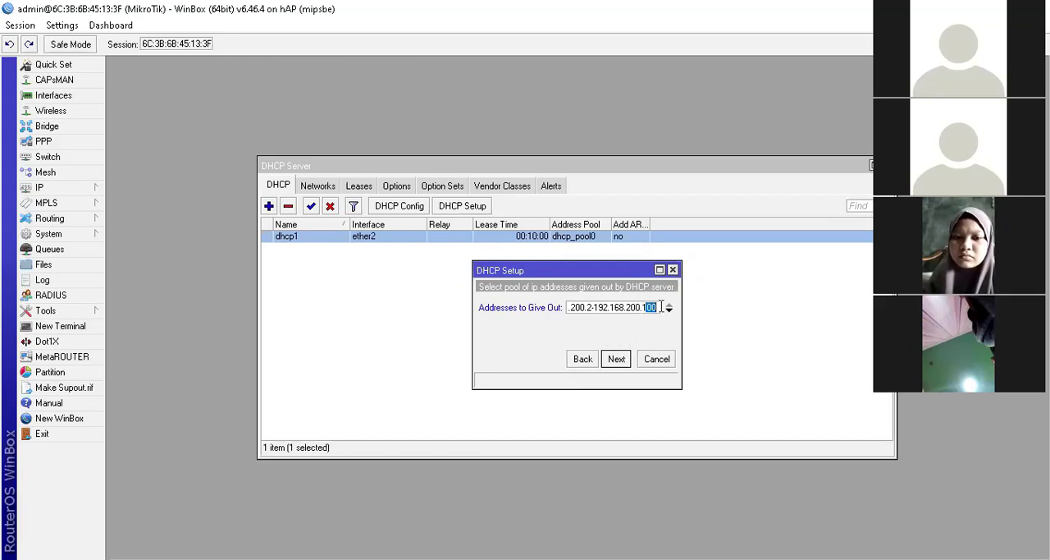
left_click(620, 361)
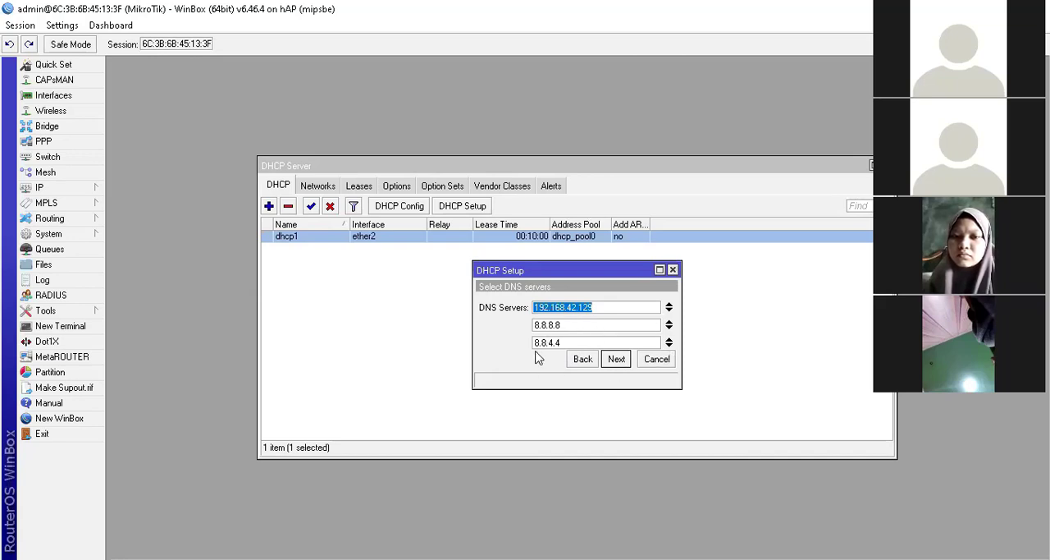
Step: Keep the proposed DNS servers, set the lease time to 1d 00:10:00 and finish the DHCP setup
left_click(623, 361)
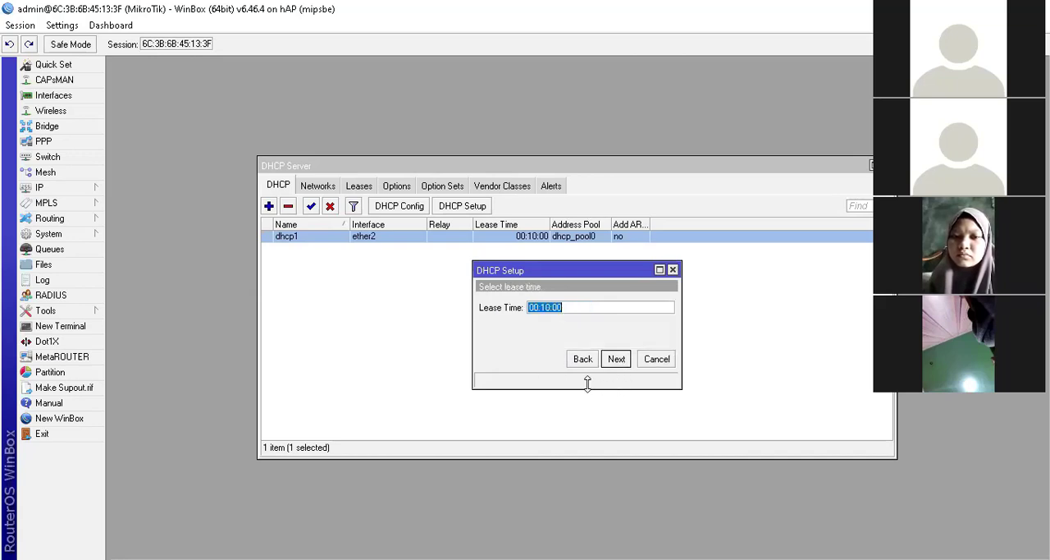
left_click(581, 307)
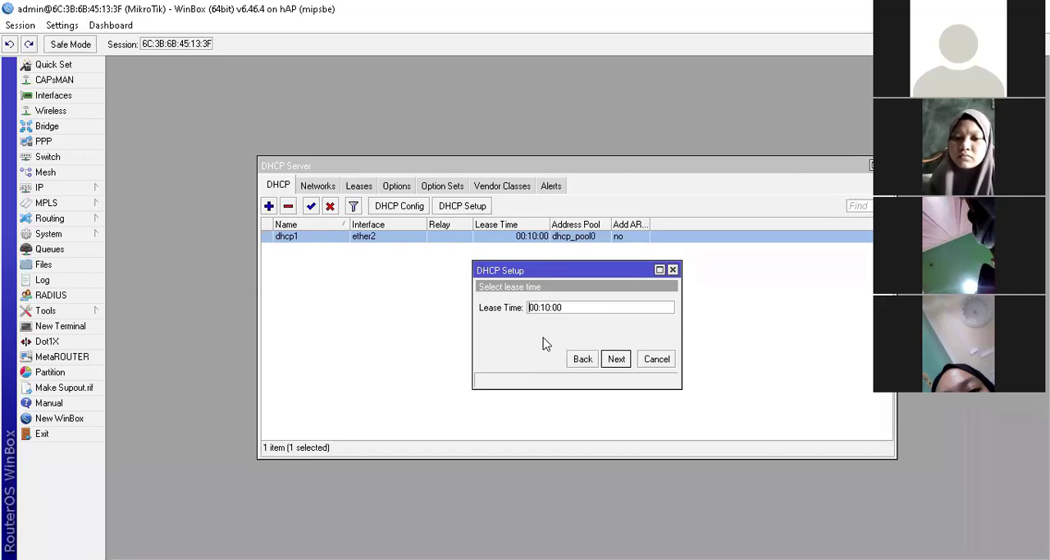
type("1d")
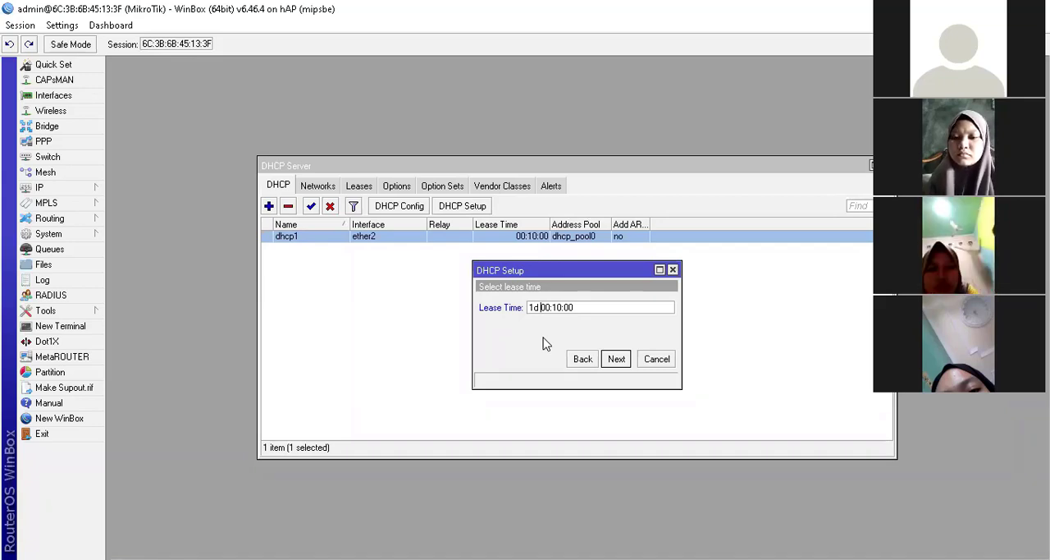
left_click(617, 358)
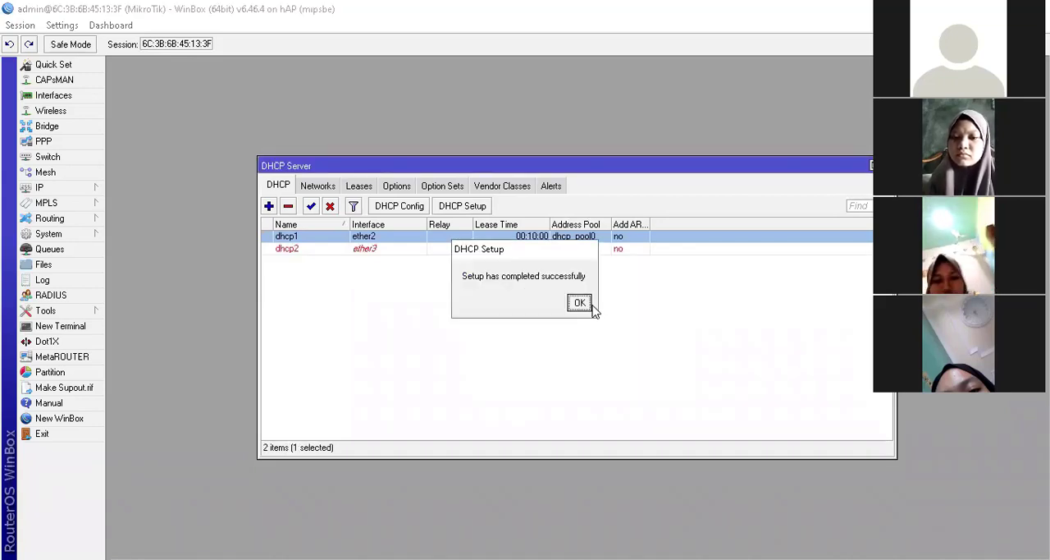
left_click(590, 304)
left_click(455, 249)
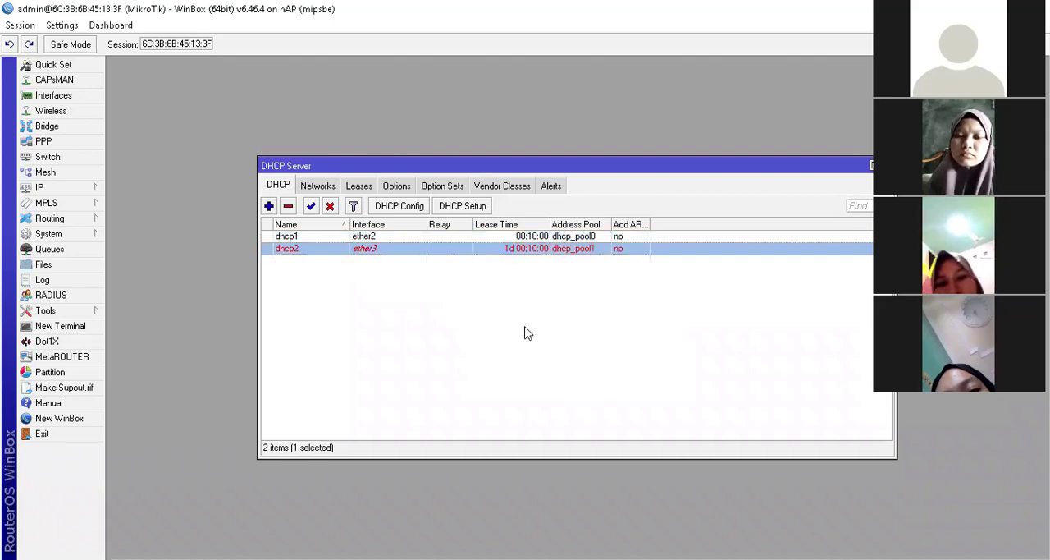
Step: Compare the two DHCP server entries for ether2 and ether3
left_click(528, 333)
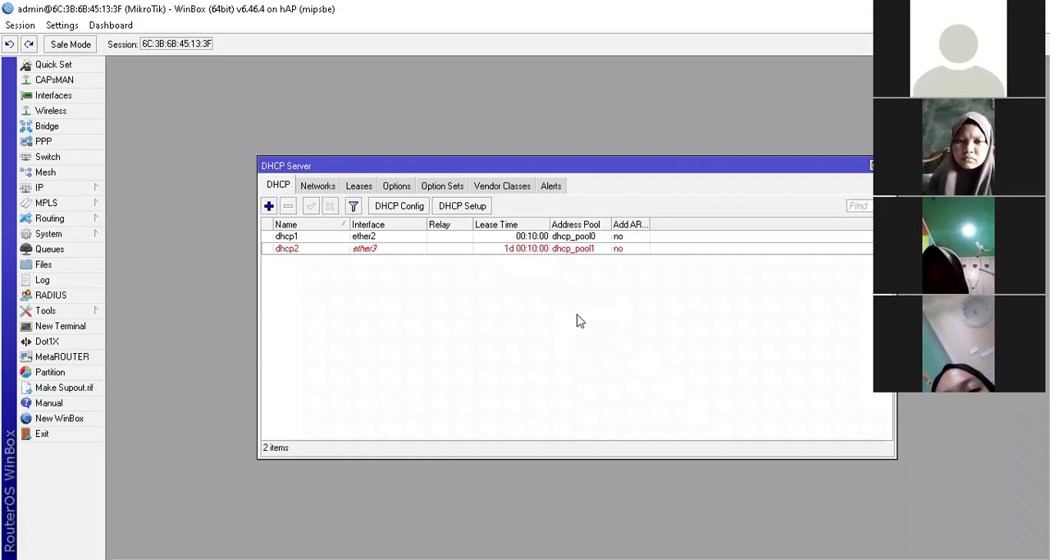
left_click(388, 239)
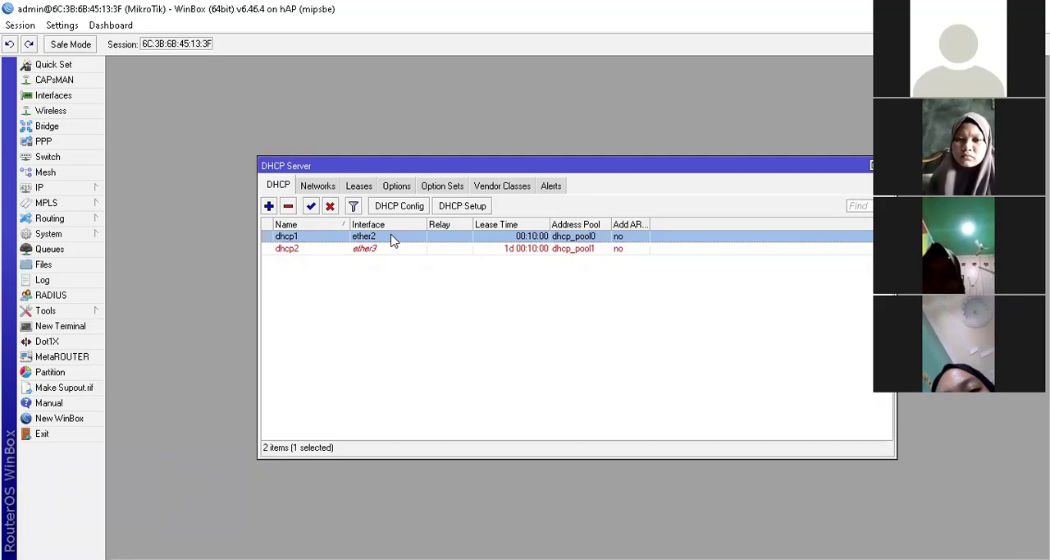
left_click(394, 249)
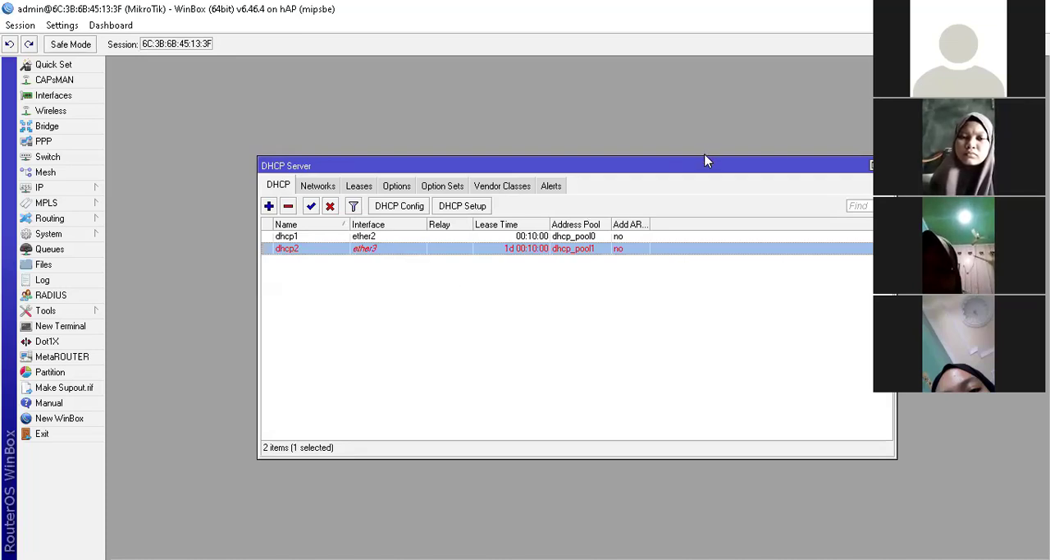
left_click_drag(706, 160, 511, 124)
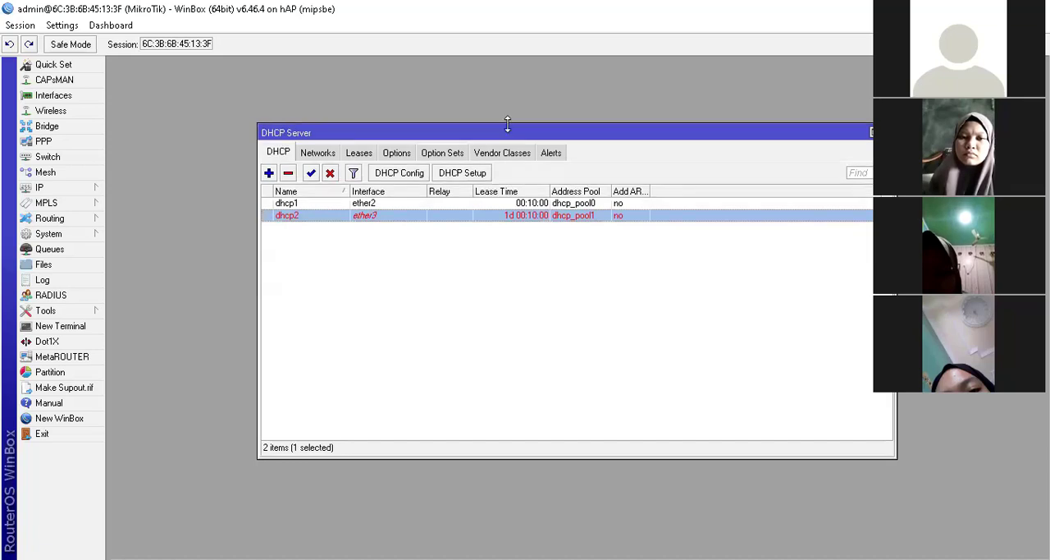
Step: Open the IP route list and examine the routes for ether2 and ether3
left_click(64, 187)
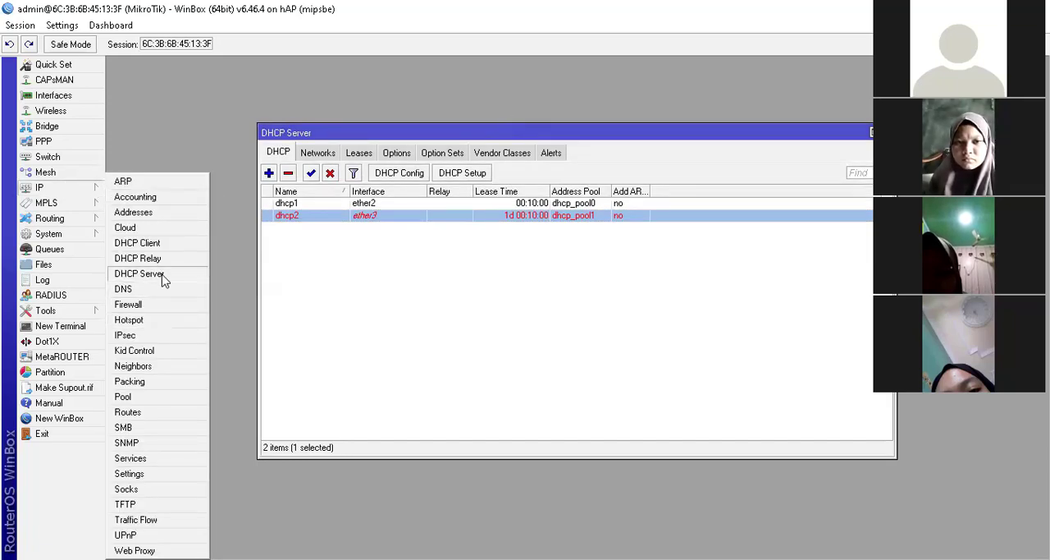
left_click(151, 419)
left_click_drag(673, 164, 611, 133)
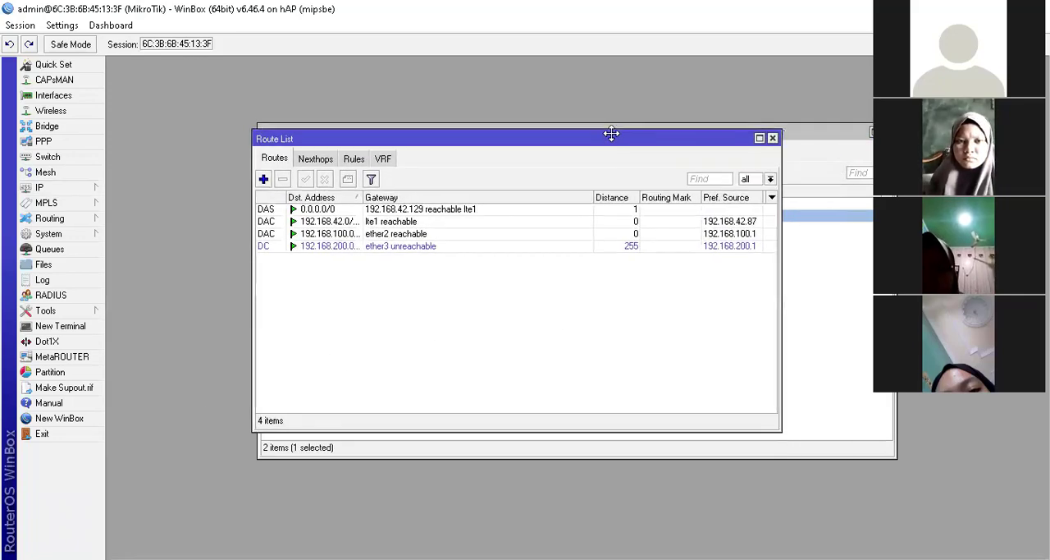
left_click(425, 209)
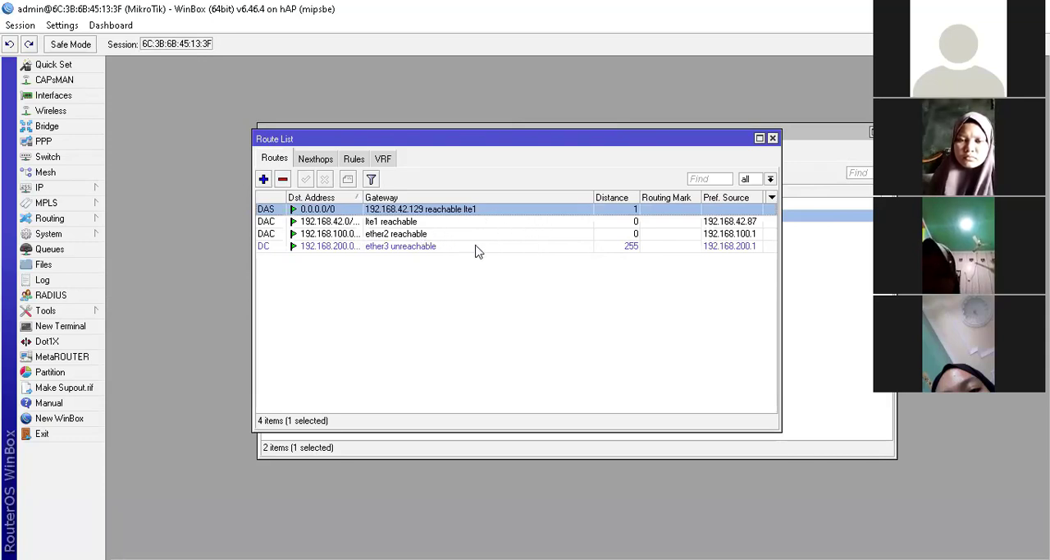
left_click(395, 235)
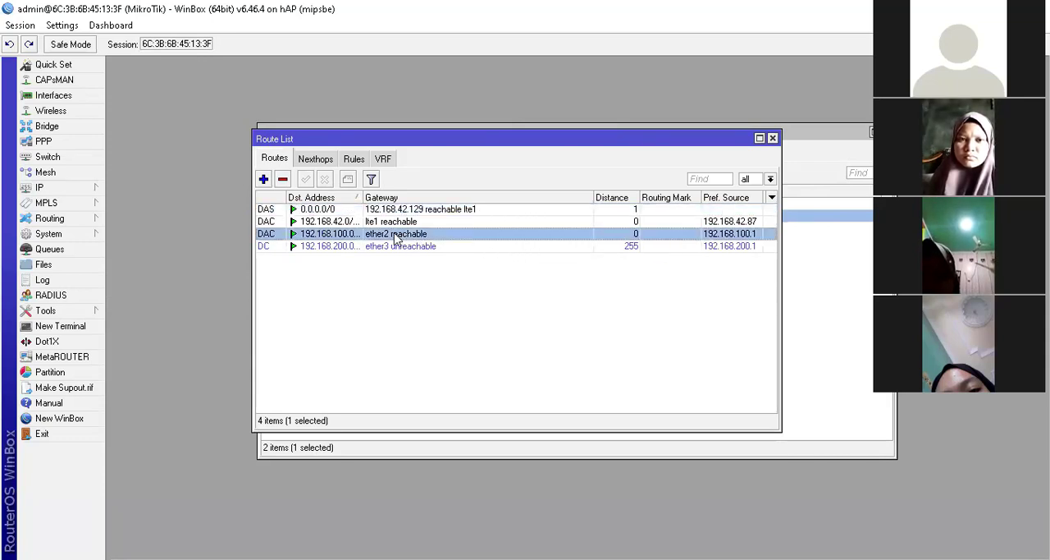
left_click(419, 248)
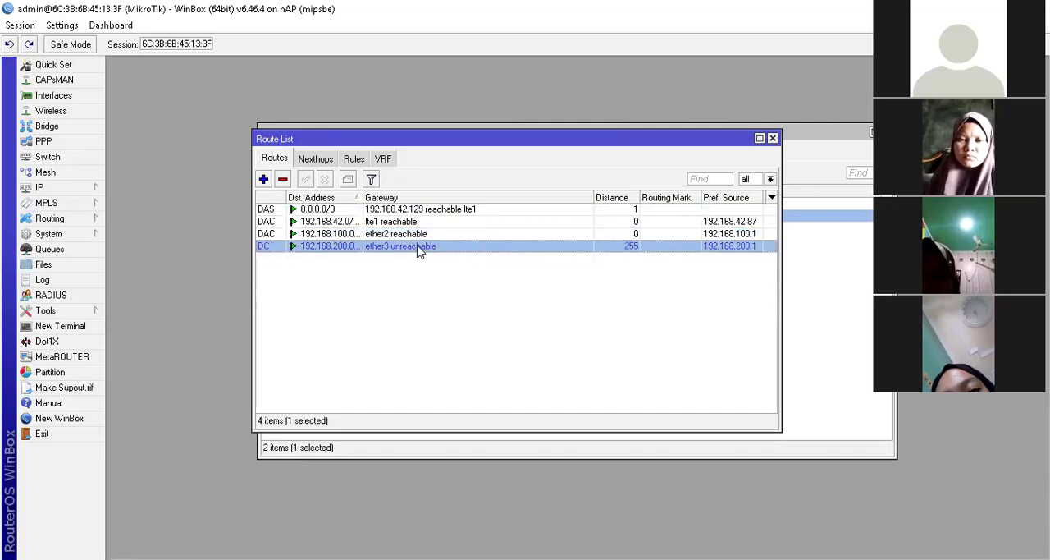